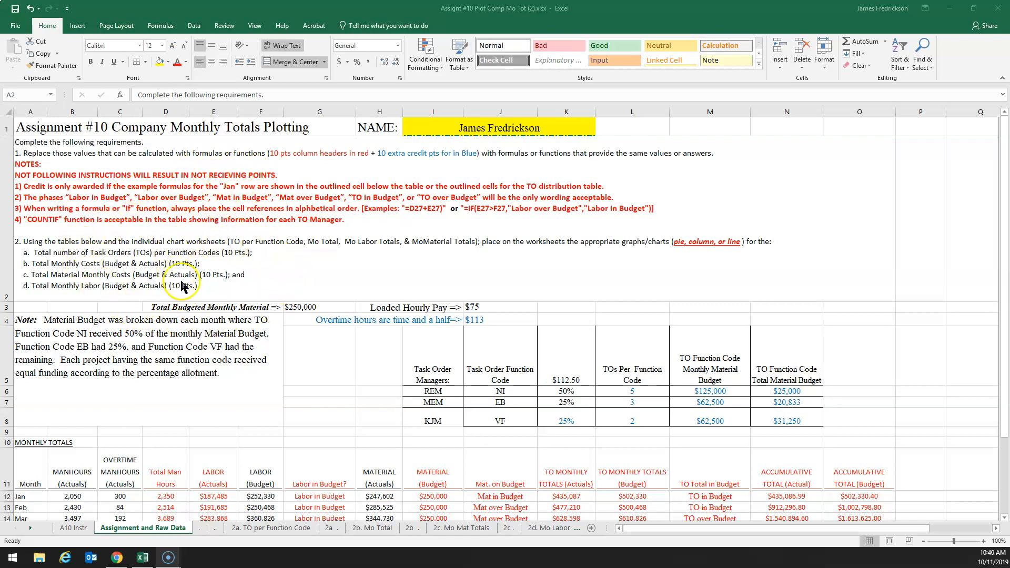
Review the assignment instructions, the monthly totals table and chart worksheets 2a through 2d, then return to Assignment and Raw Data
scroll(318, 315, "down", 1)
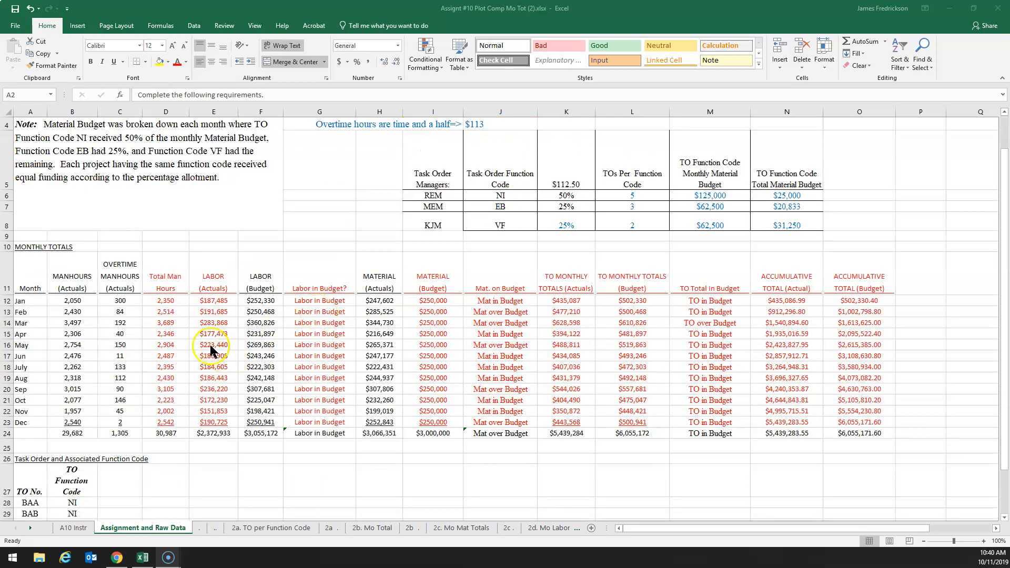
scroll(476, 329, "up", 1)
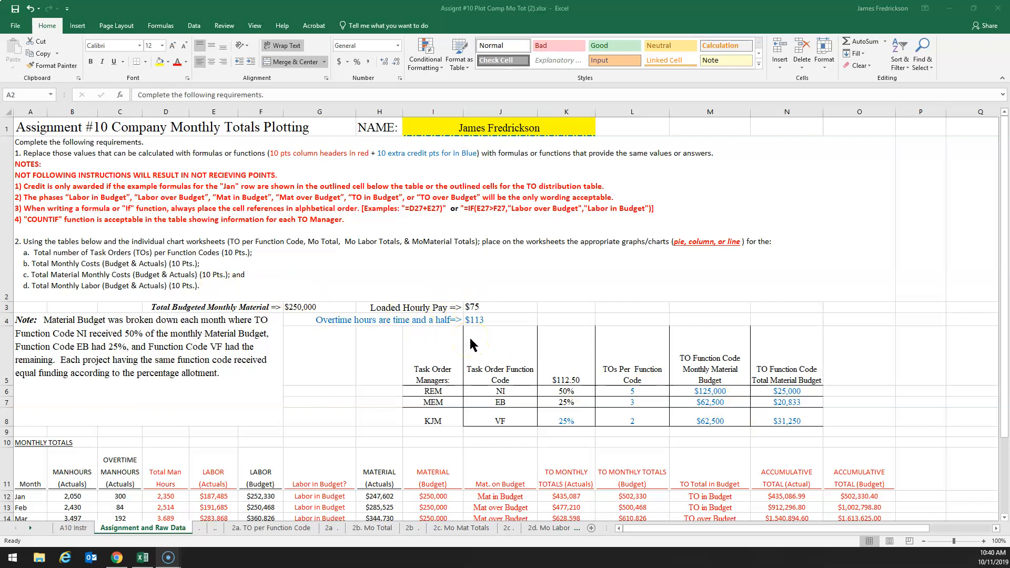
scroll(470, 345, "down", 1)
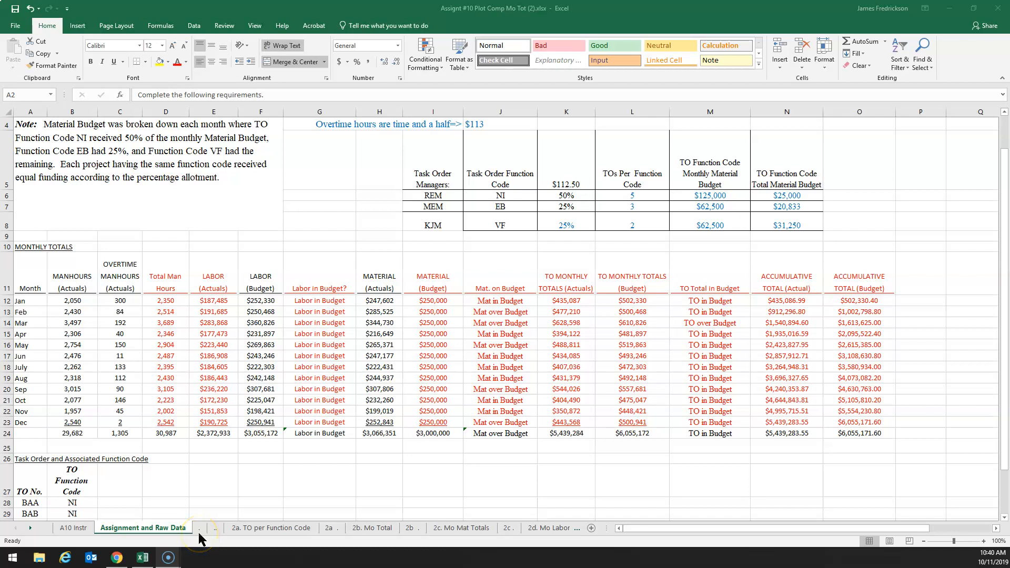
left_click(261, 528)
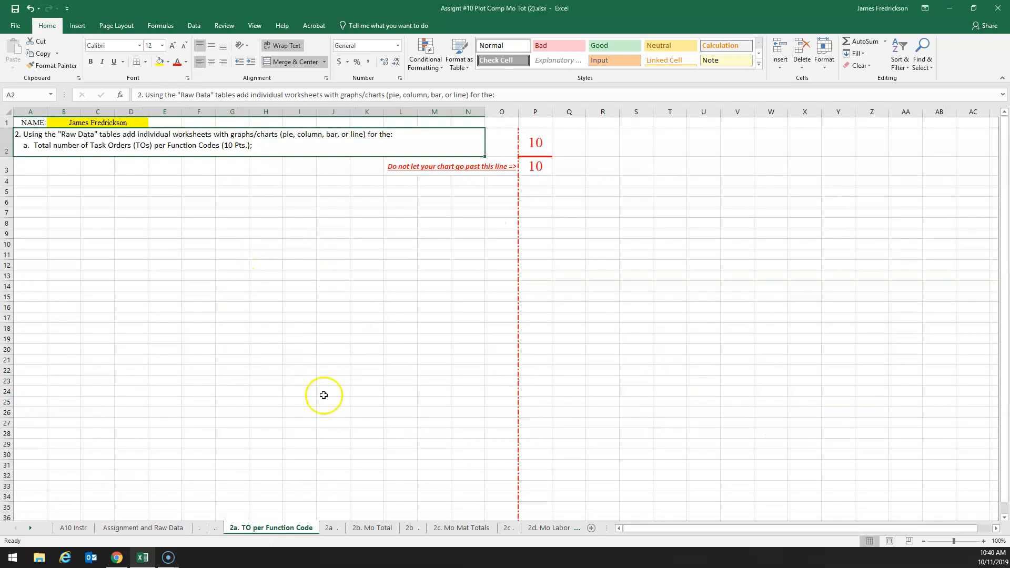
left_click(368, 527)
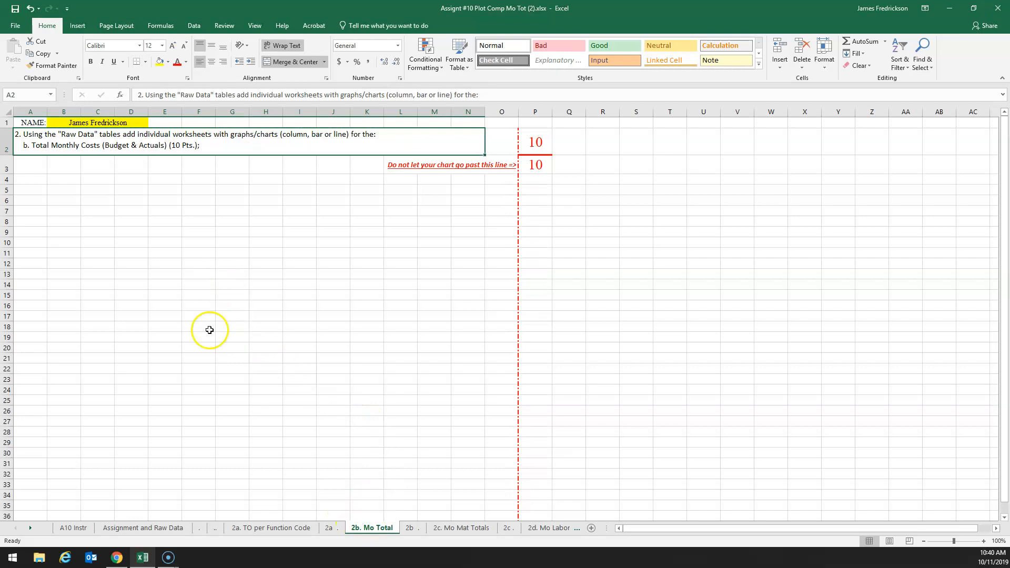
left_click(466, 527)
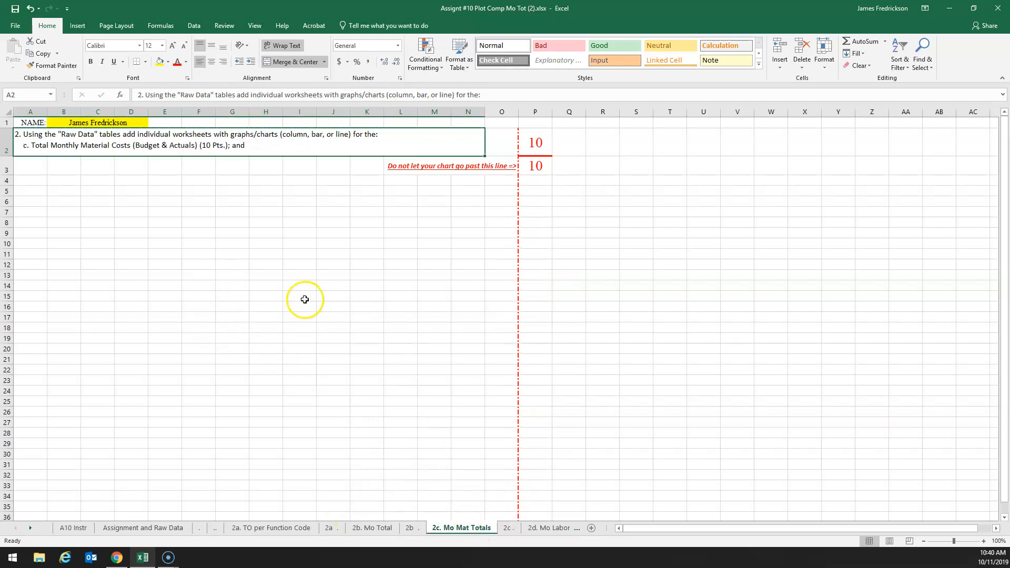
left_click(562, 528)
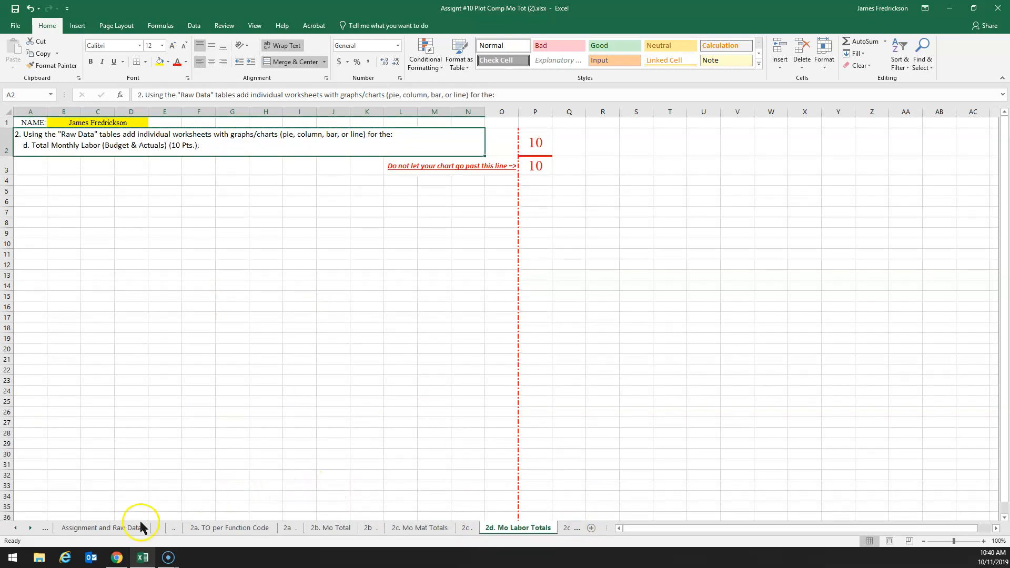
left_click(15, 528)
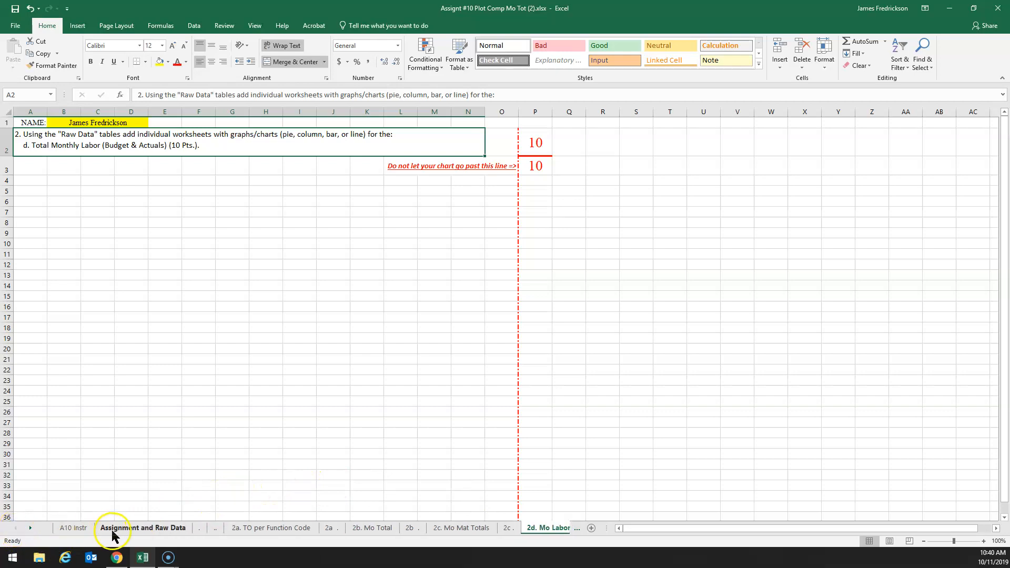
left_click(134, 529)
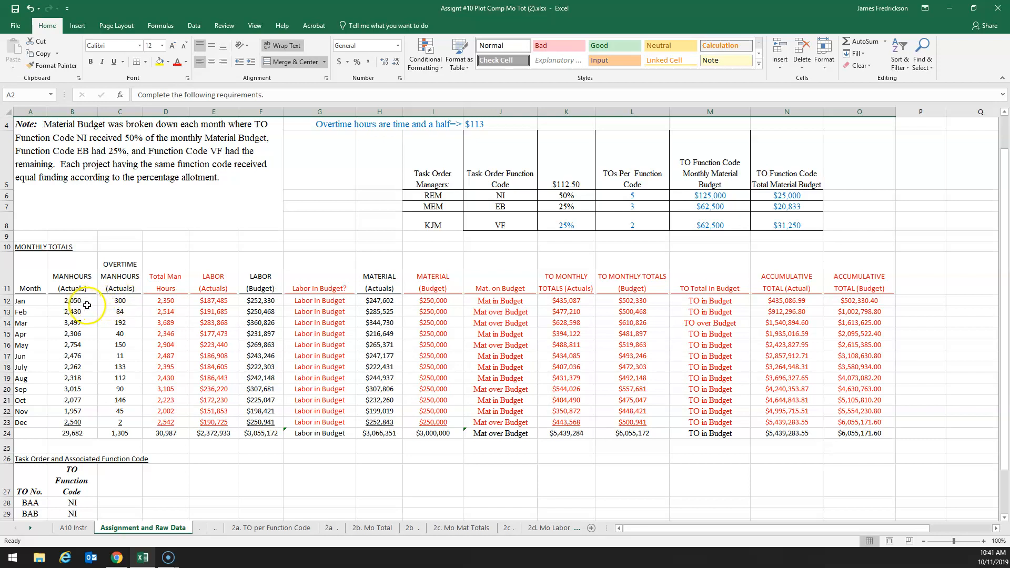
Examine January's manhours and overtime cells and the values in the Total Man Hours column from January through December
left_click(70, 302)
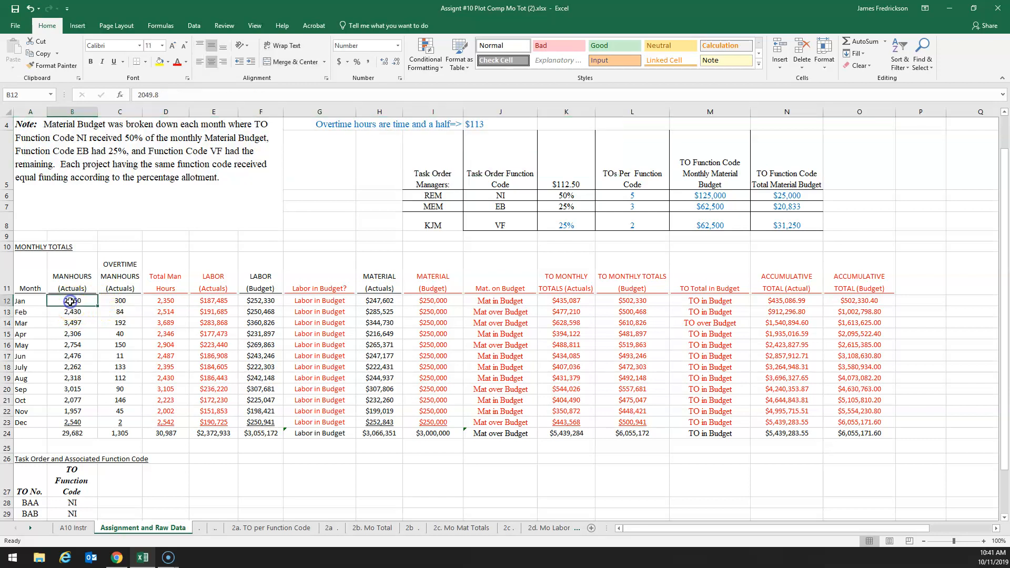
left_click(121, 301)
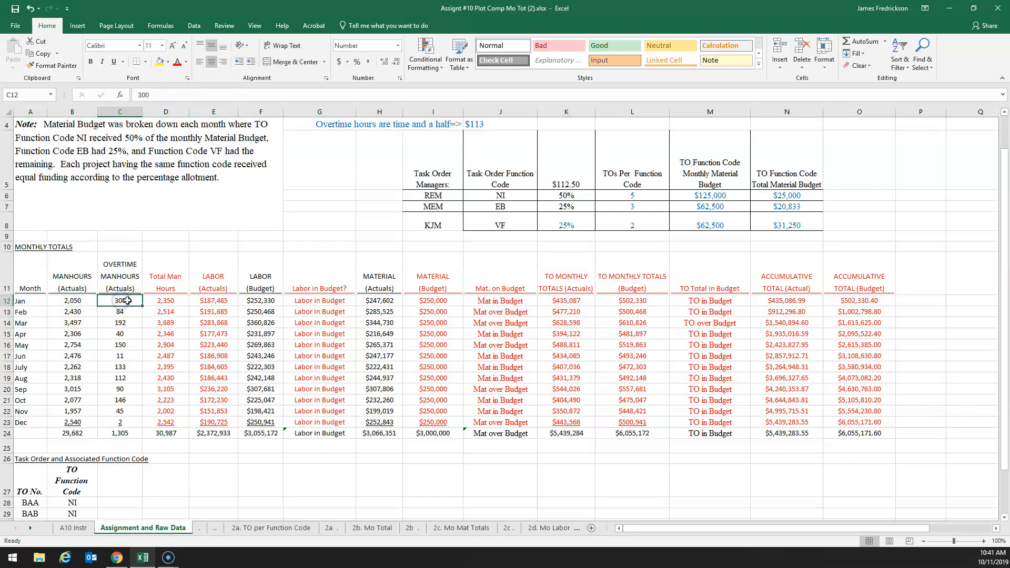
left_click(166, 302)
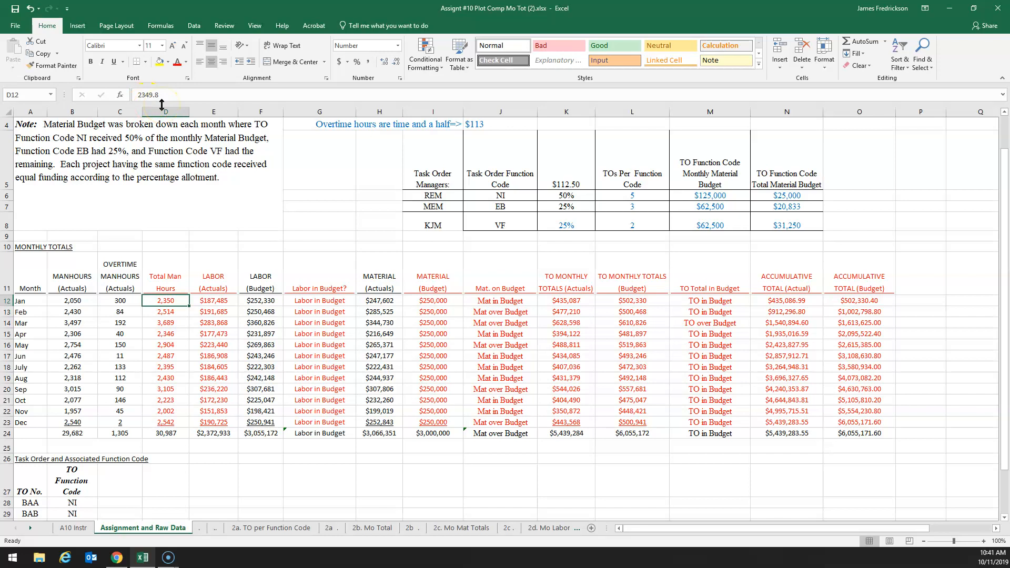
left_click(79, 299)
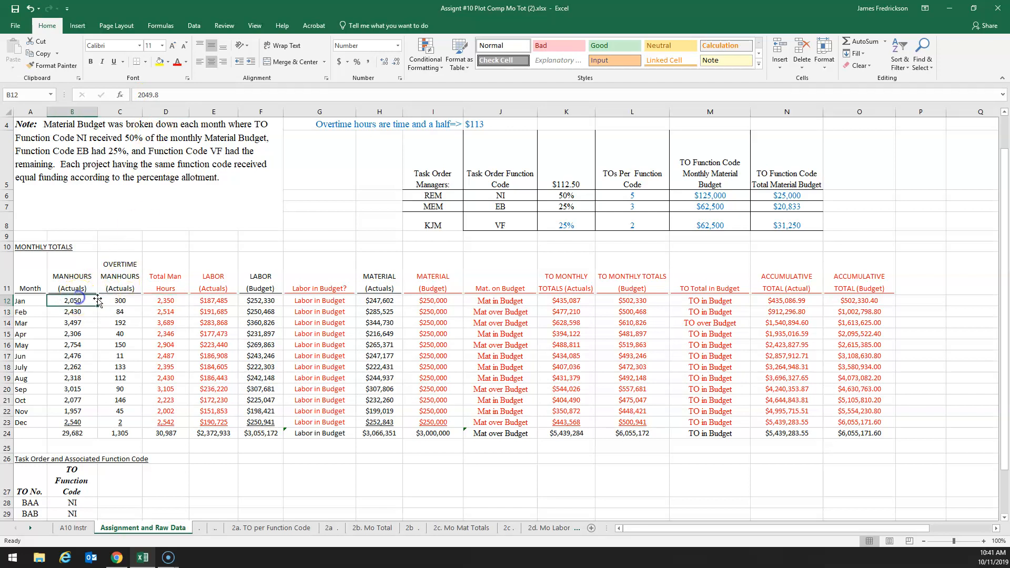
left_click(112, 299)
left_click_drag(167, 298, 167, 423)
left_click(166, 373)
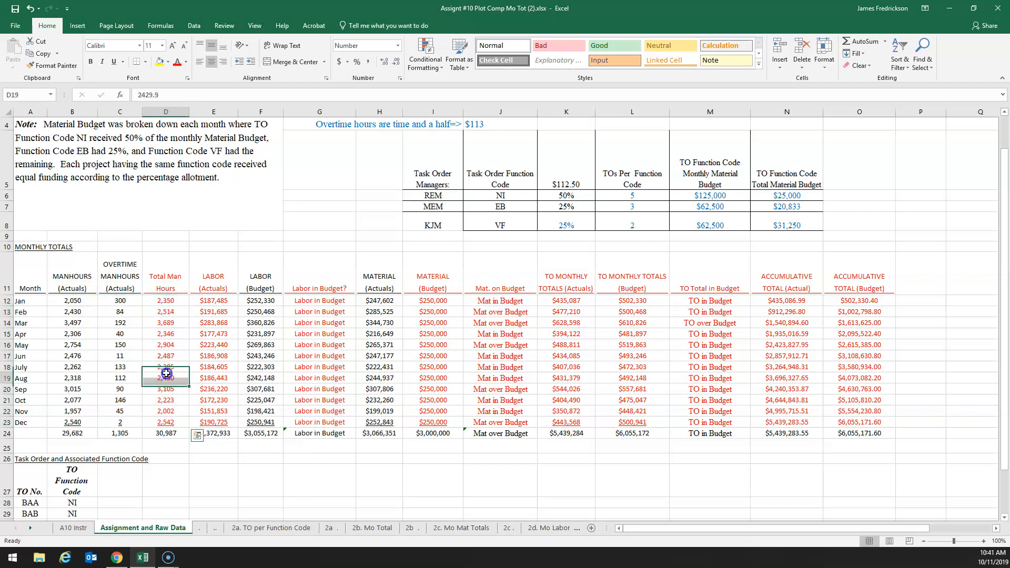
Replace January's Total Man Hours value in D12 with the formula =B12+C12
left_click(166, 300)
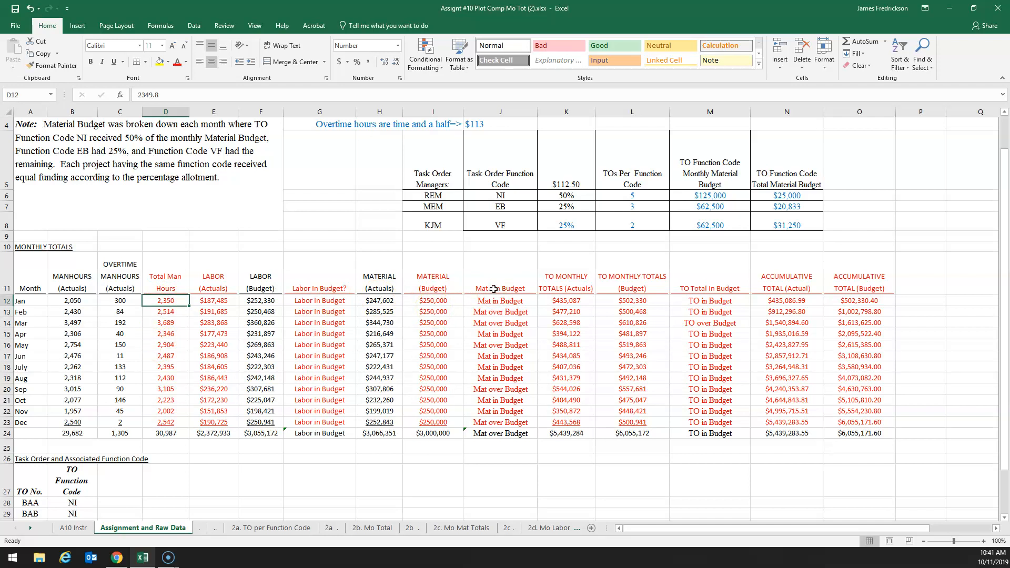
type("=")
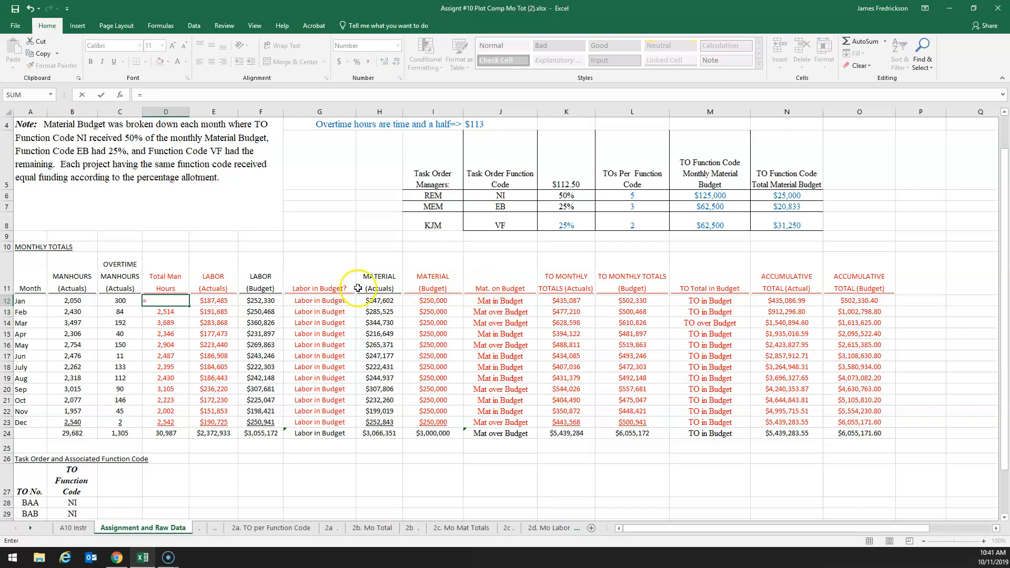
left_click(77, 303)
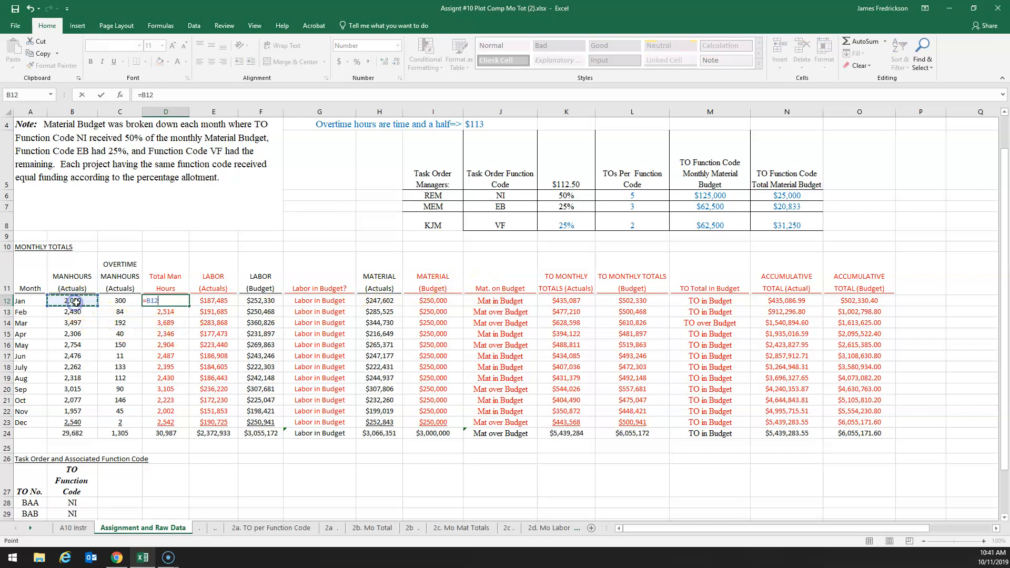
type("+")
left_click(121, 303)
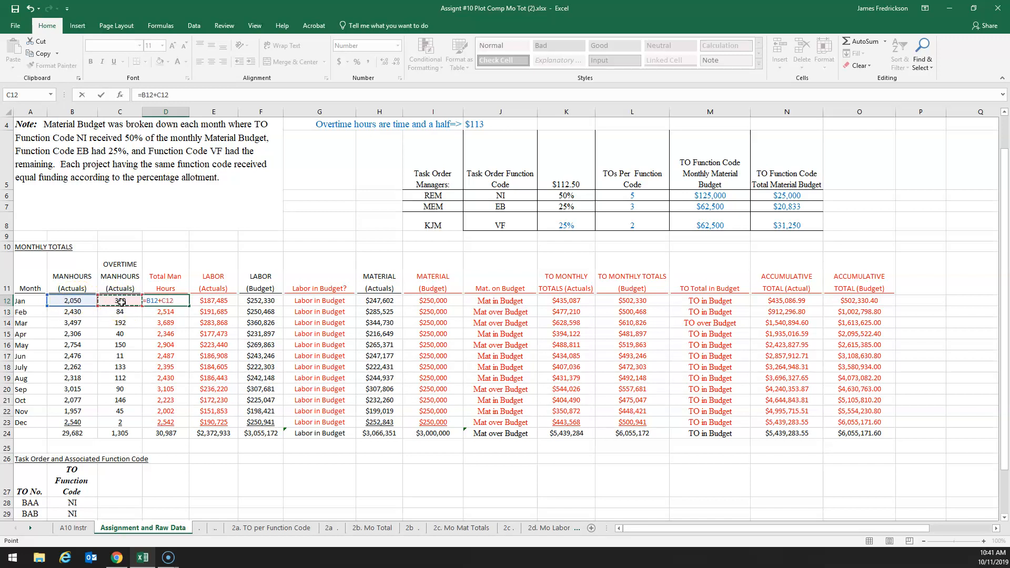
key("Return")
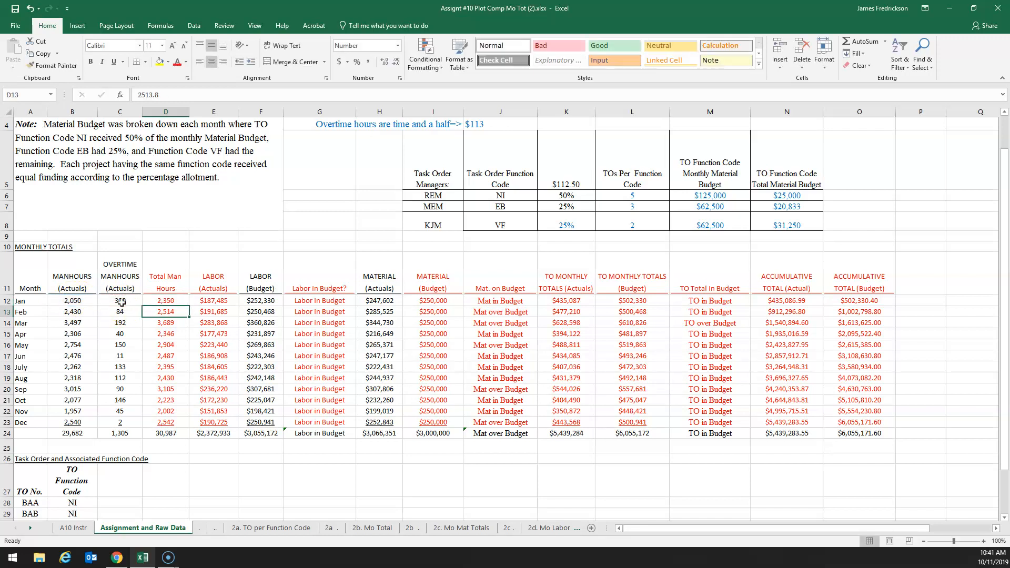
Fill the January Total Man Hours formula down to December (D12:D23) and check several of the copied cells
left_click(164, 299)
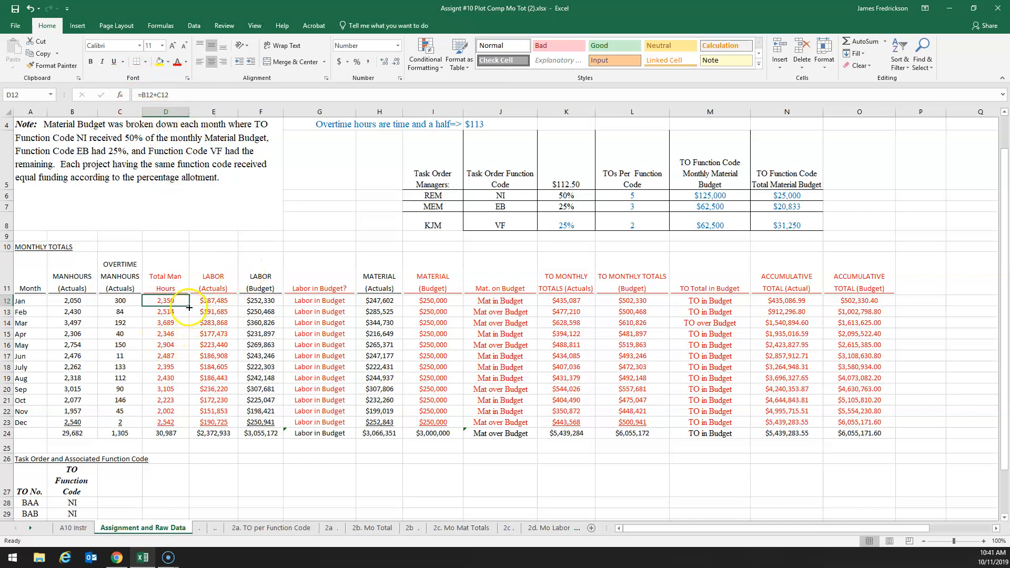
left_click_drag(189, 305, 173, 428)
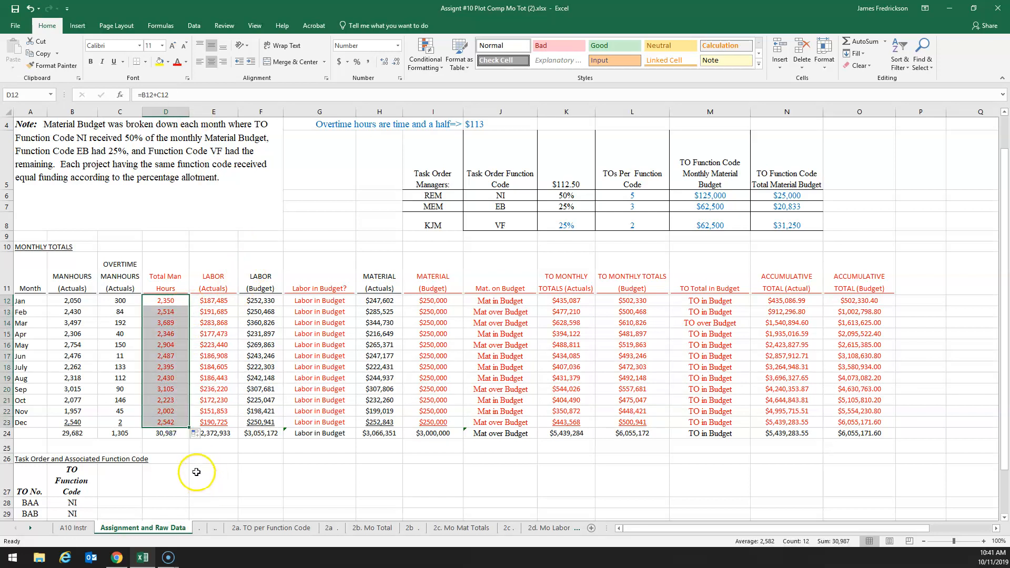
left_click(167, 424)
left_click(169, 411)
left_click(168, 400)
left_click(169, 368)
left_click(169, 346)
left_click(168, 323)
left_click(169, 302)
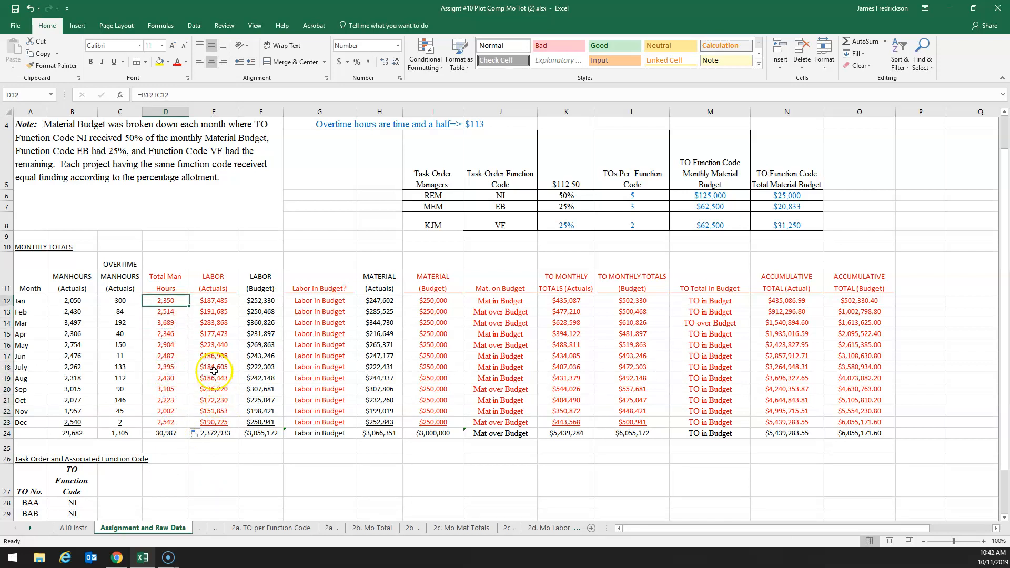
Examine January's Labor (Actuals) cell along with the loaded hourly pay in J3 and the overtime rate in J4
left_click(215, 300)
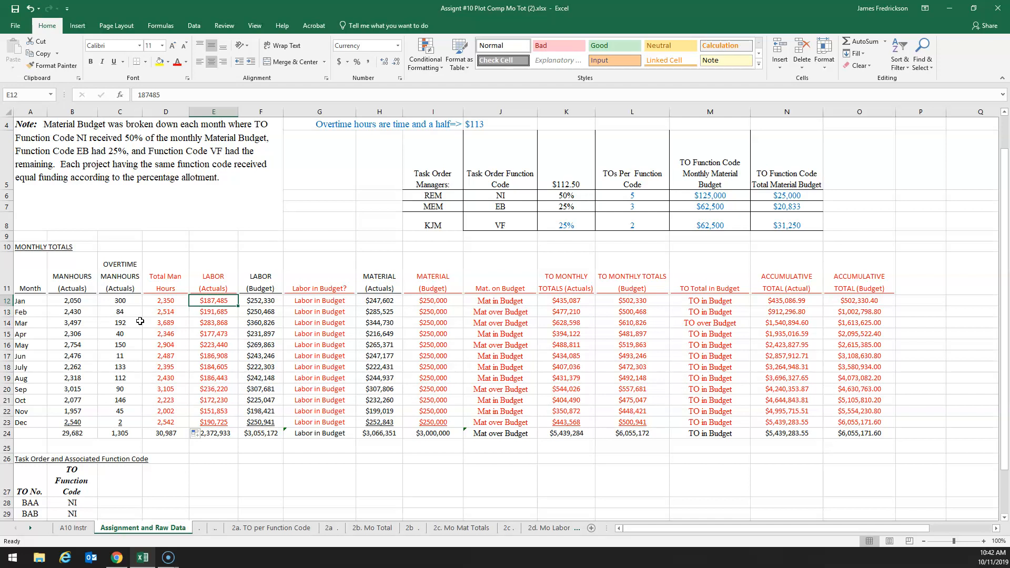
scroll(140, 321, "up", 1)
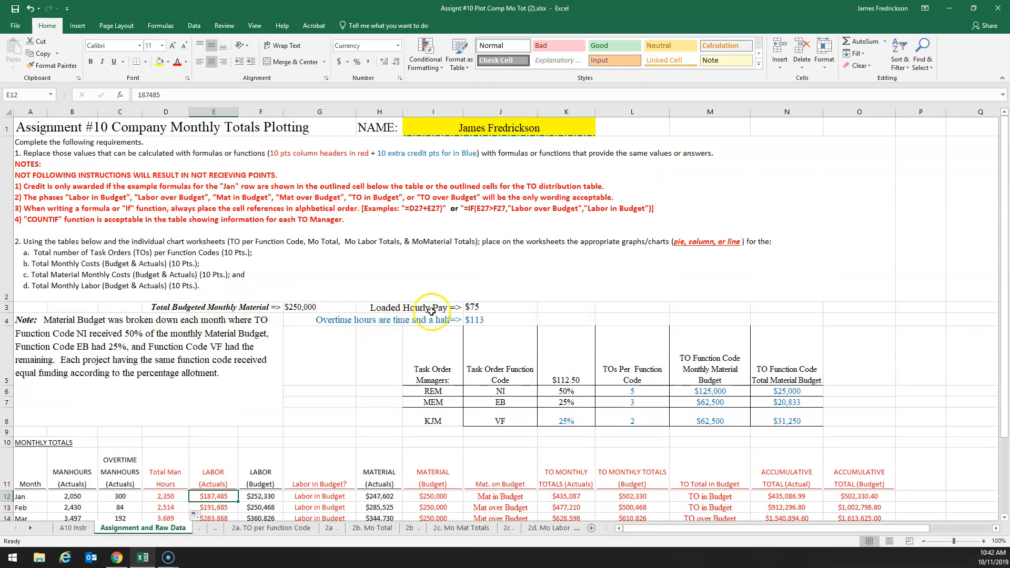
left_click(487, 309)
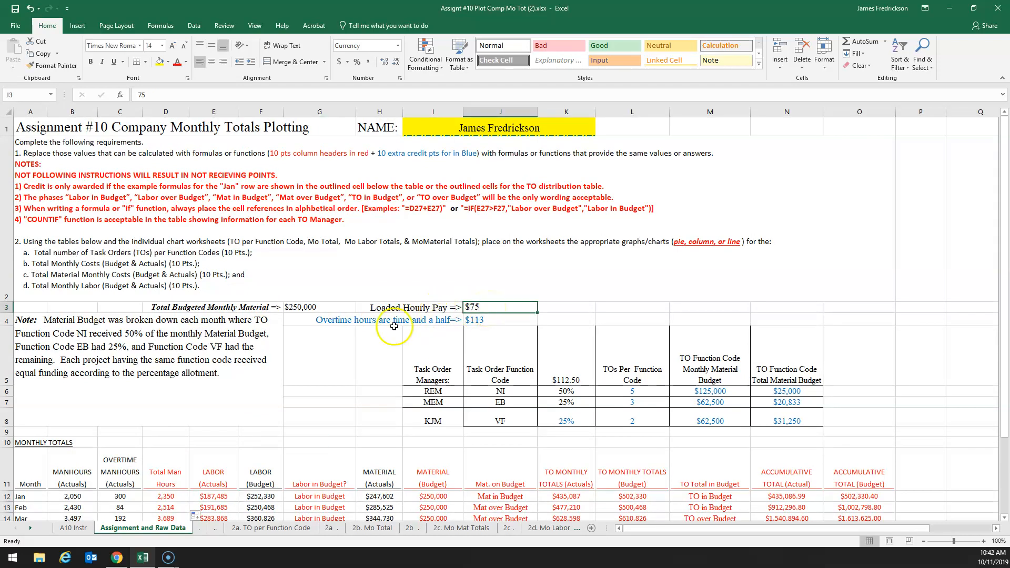
left_click(484, 321)
scroll(278, 365, "down", 1)
scroll(278, 364, "up", 1)
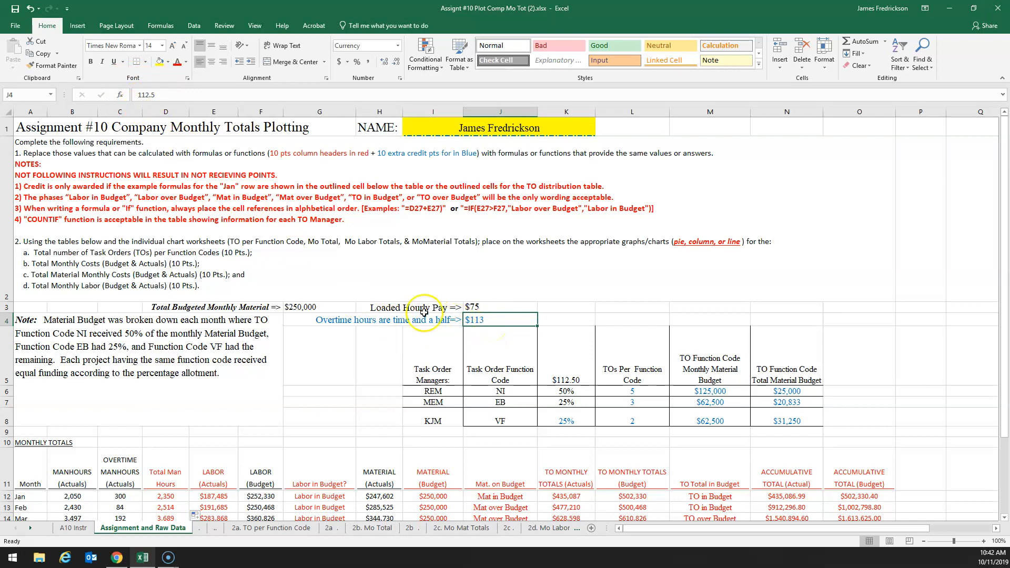
left_click(486, 322)
scroll(488, 322, "down", 1)
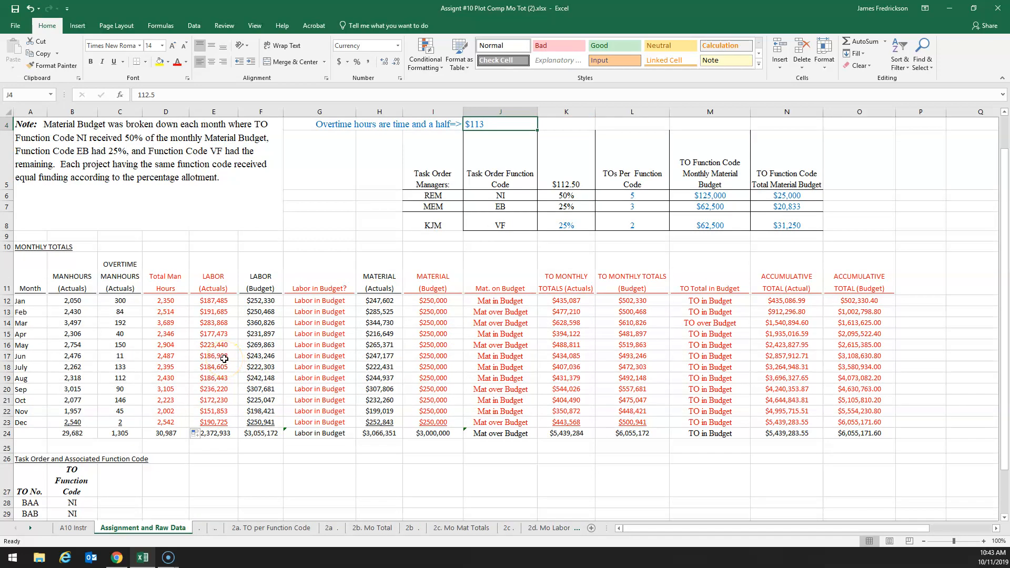
Replace January's Labor (Actuals) value in E12 with the formula =B12*J3+C12*J4
left_click(215, 303)
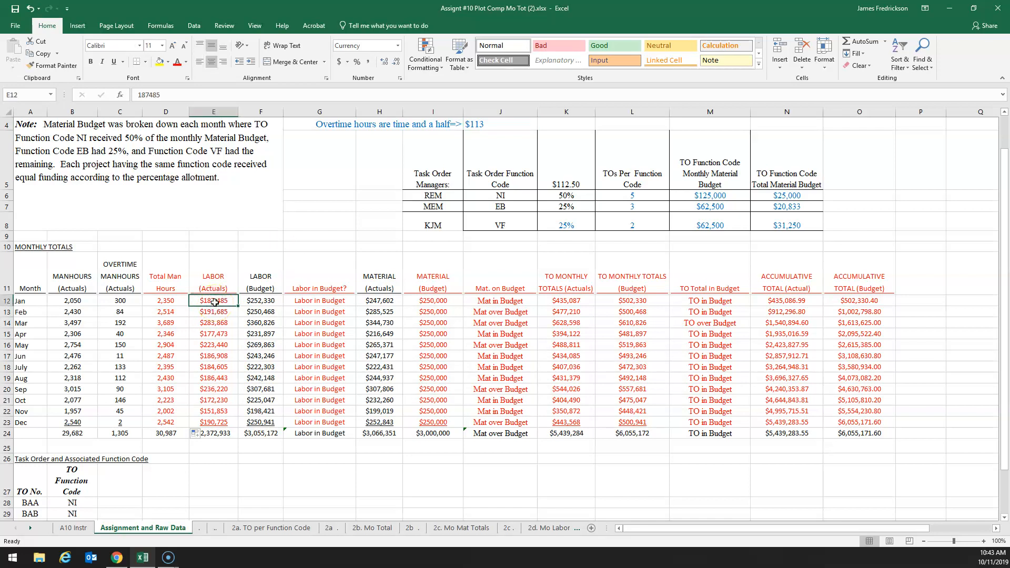
type("=")
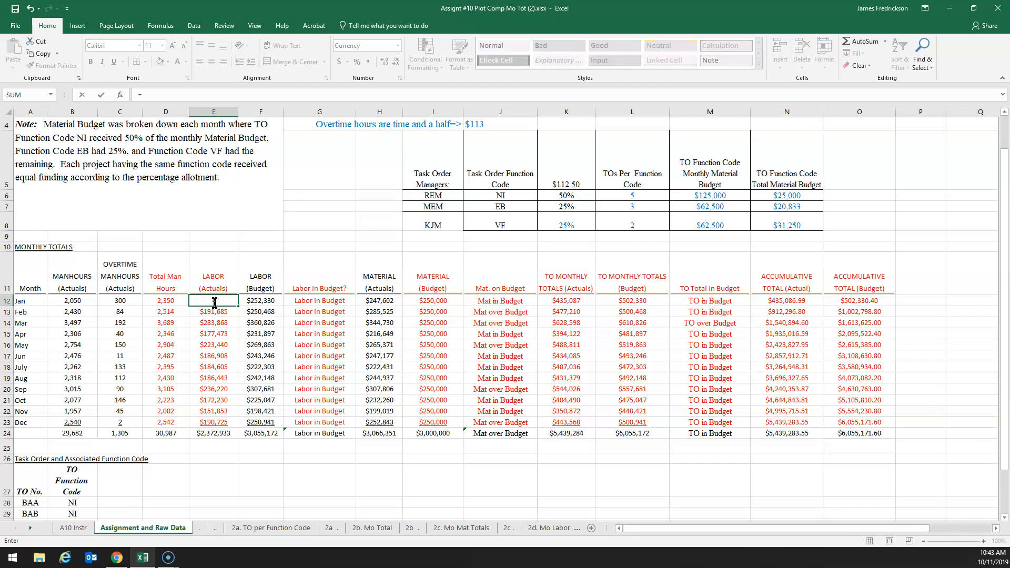
left_click(72, 300)
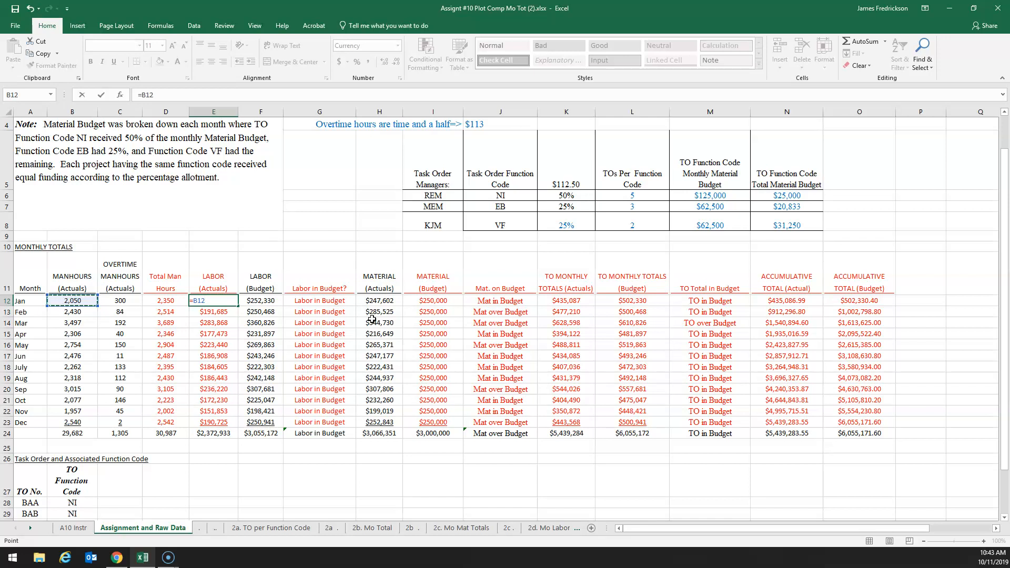
type("*")
scroll(374, 319, "up", 1)
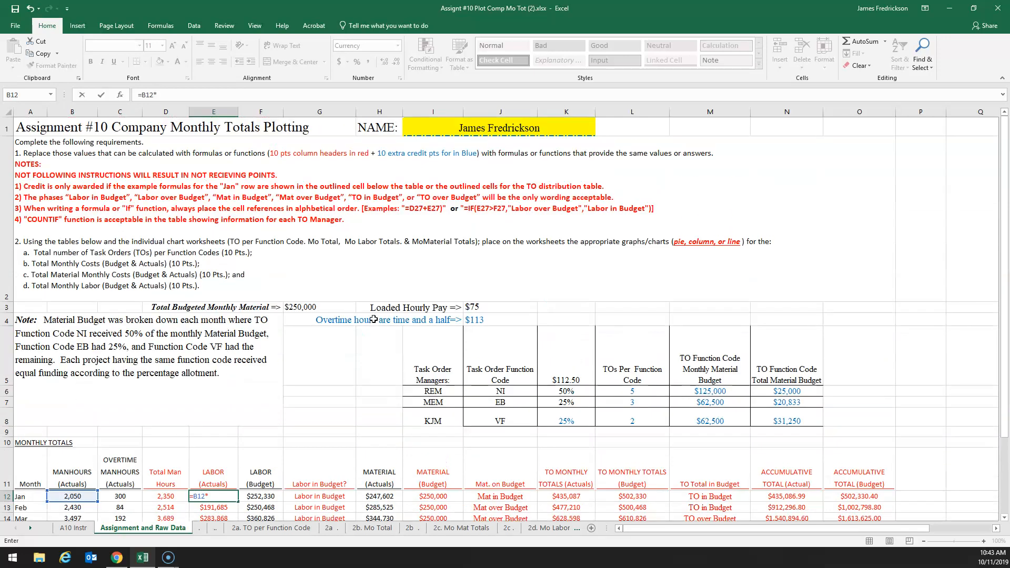
left_click(486, 308)
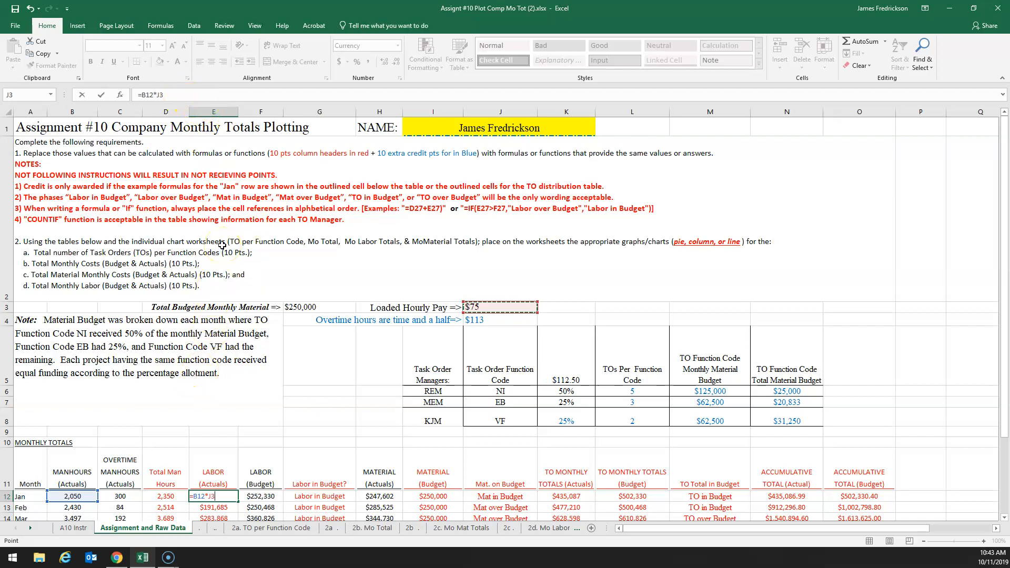
type("+")
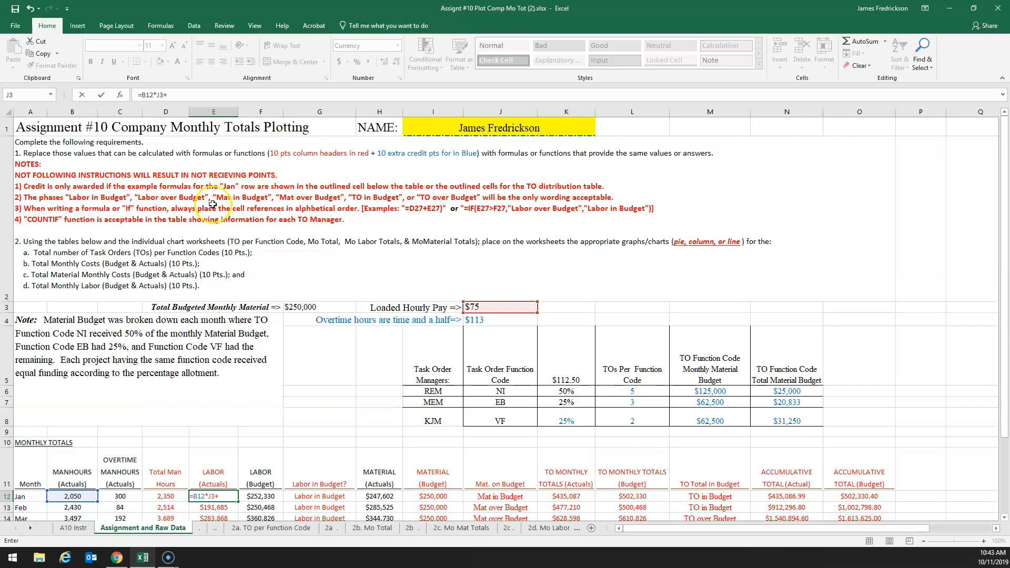
left_click(124, 498)
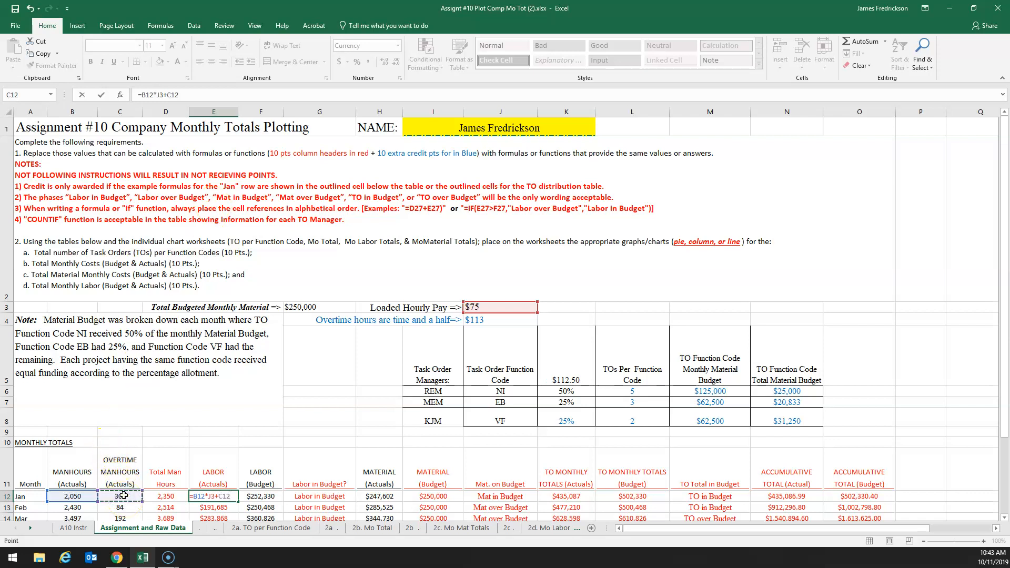
type("*")
left_click(481, 322)
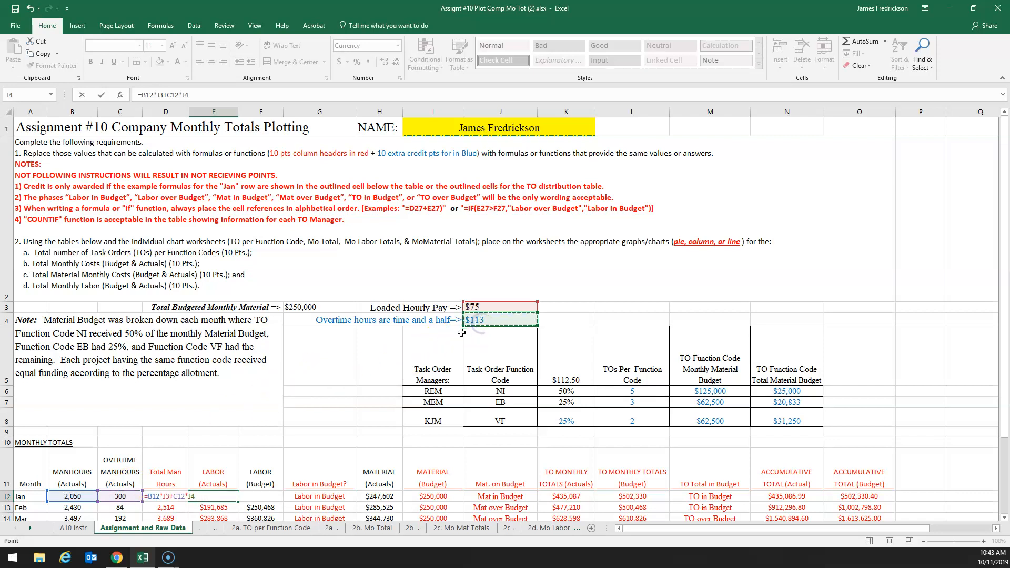
key("Return")
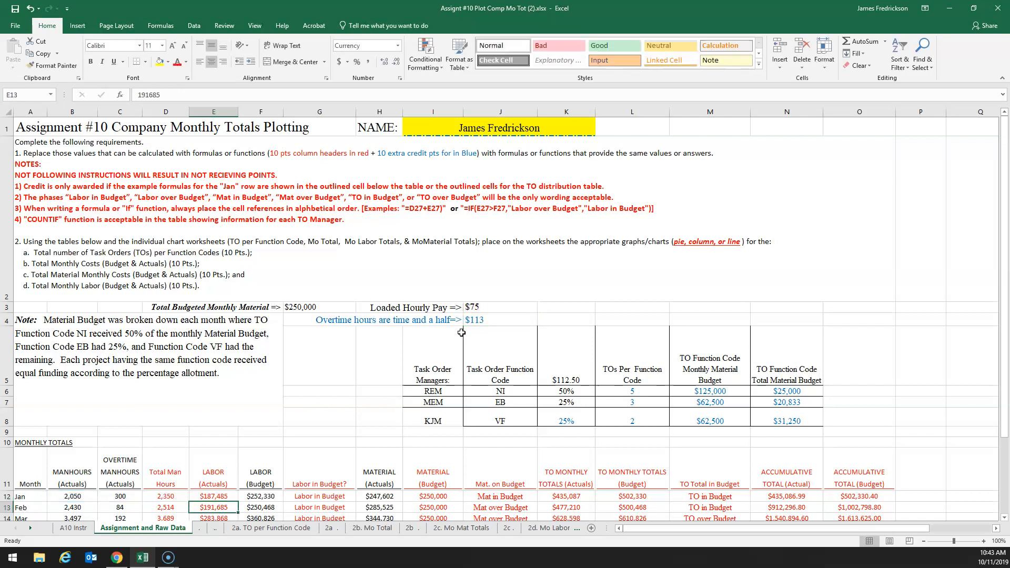
Try to fill the January Labor (Actuals) formula with its relative references down to December (E12:E23)
scroll(406, 365, "down", 1)
left_click(213, 300)
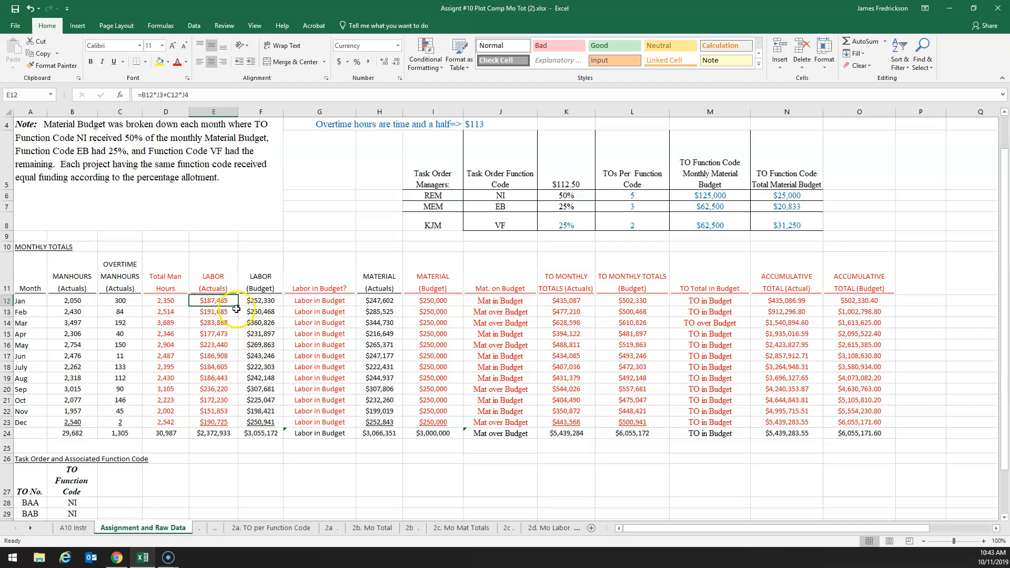
left_click_drag(238, 305, 238, 423)
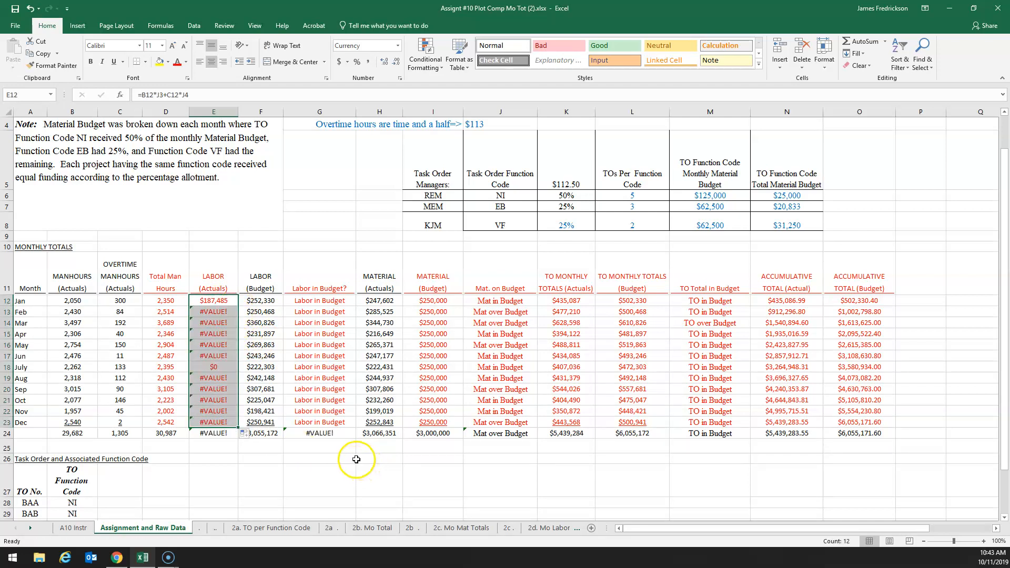
Examine the copied February and March Labor (Actuals) formulas and trace which pay-rate cells in column J they reference
left_click(216, 313)
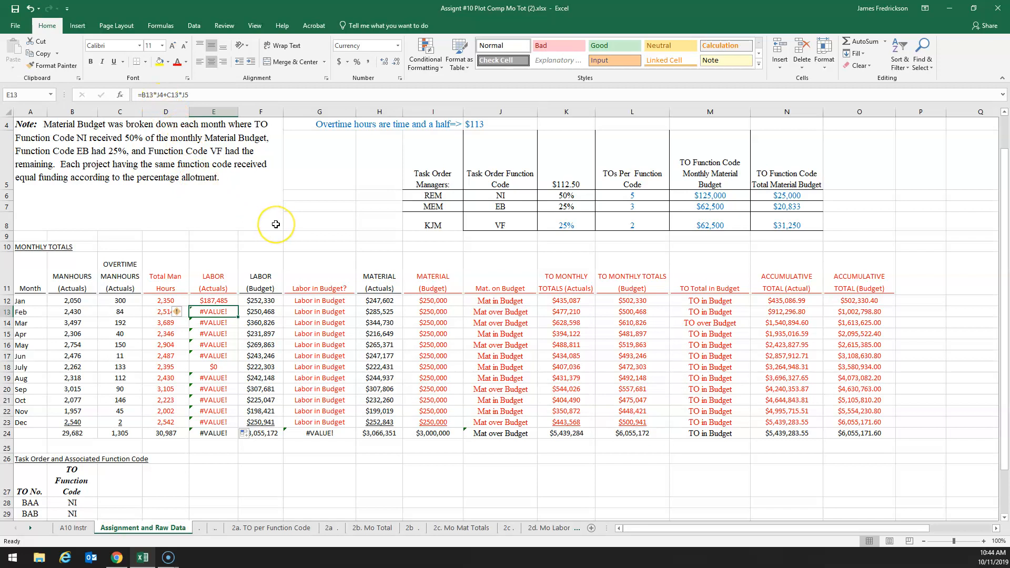
scroll(276, 224, "up", 2)
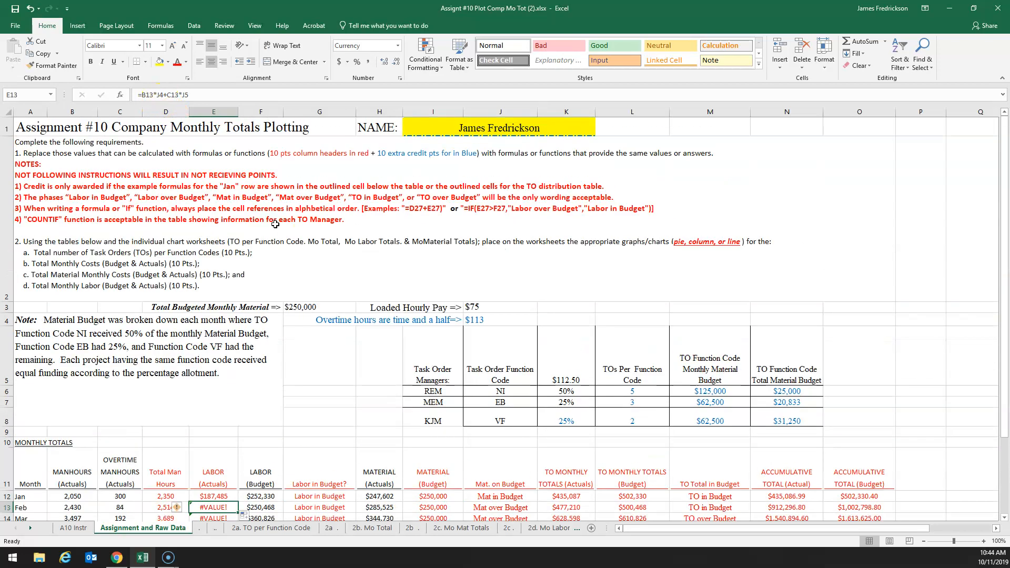
left_click(492, 317)
scroll(407, 343, "down", 1)
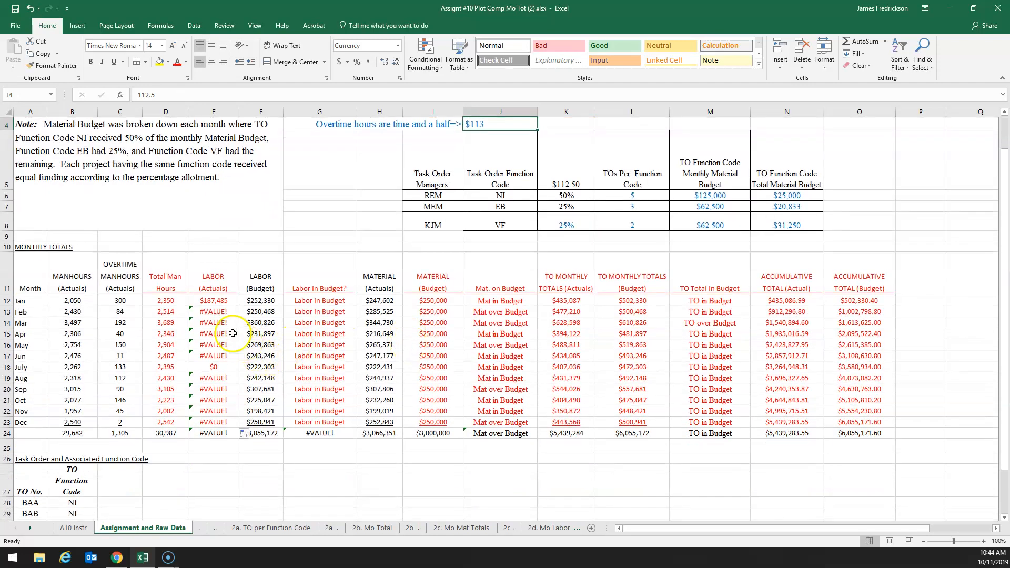
left_click(213, 323)
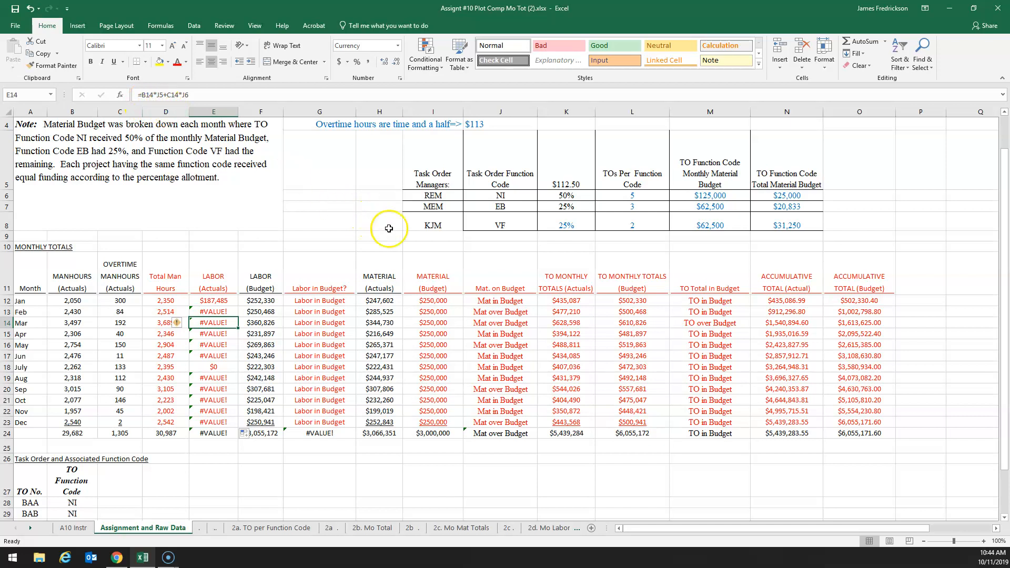
scroll(403, 232, "up", 1)
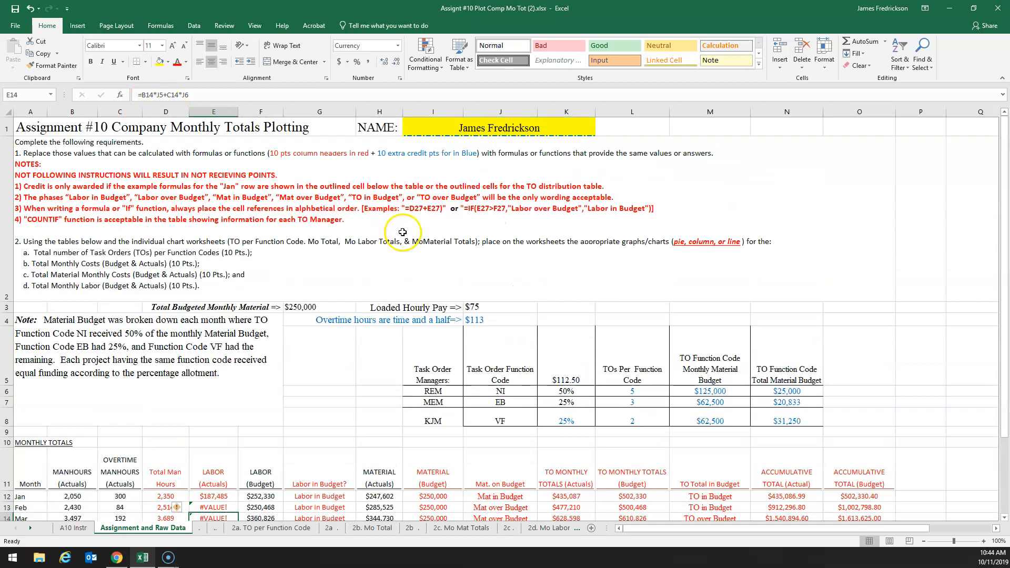
left_click(437, 350)
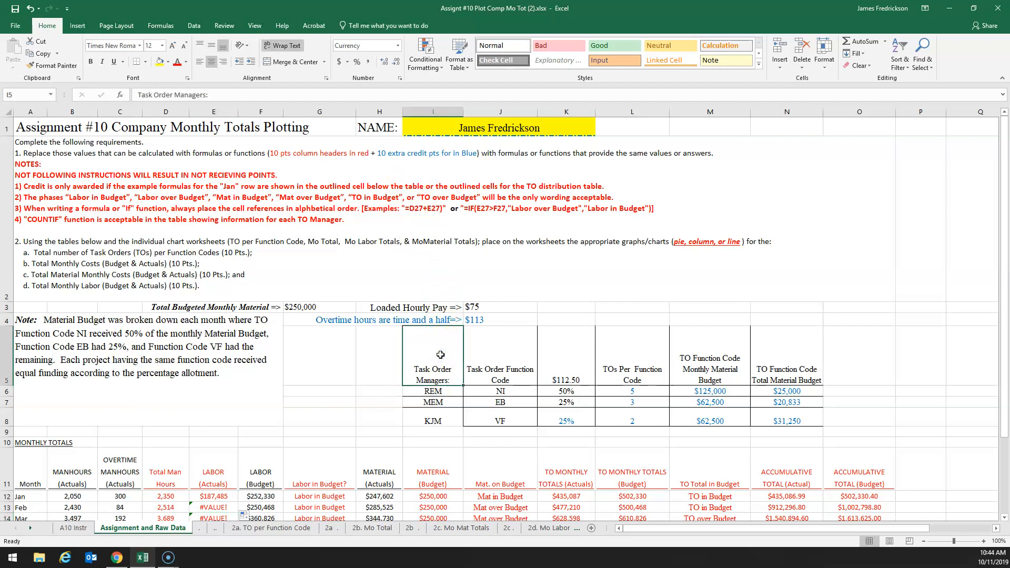
scroll(425, 353, "down", 1)
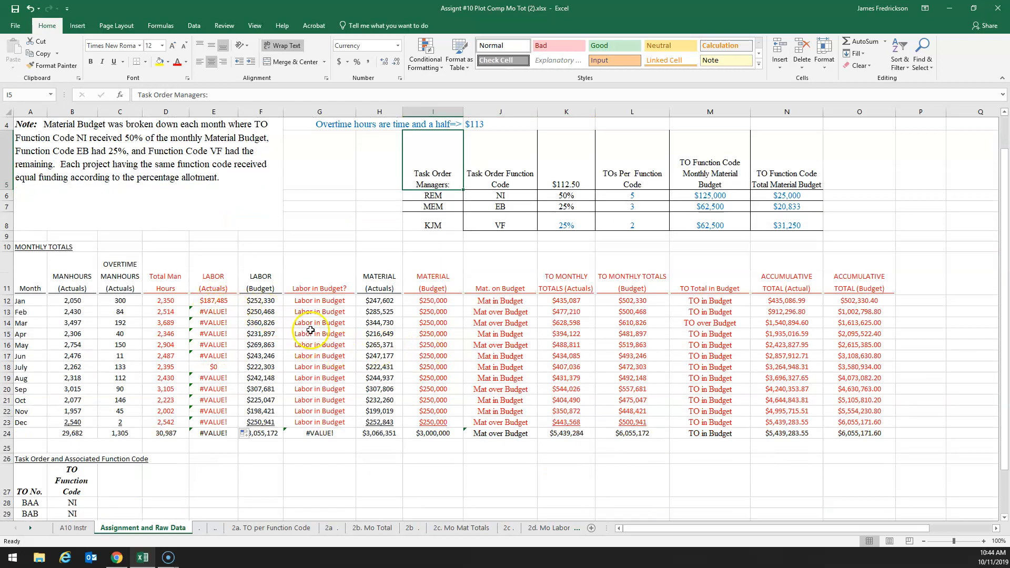
Make the pay-rate references in E12 absolute (=B12*$J$3+C12*$J$4) and fill the formula down to December (E12:E23)
left_click(213, 301)
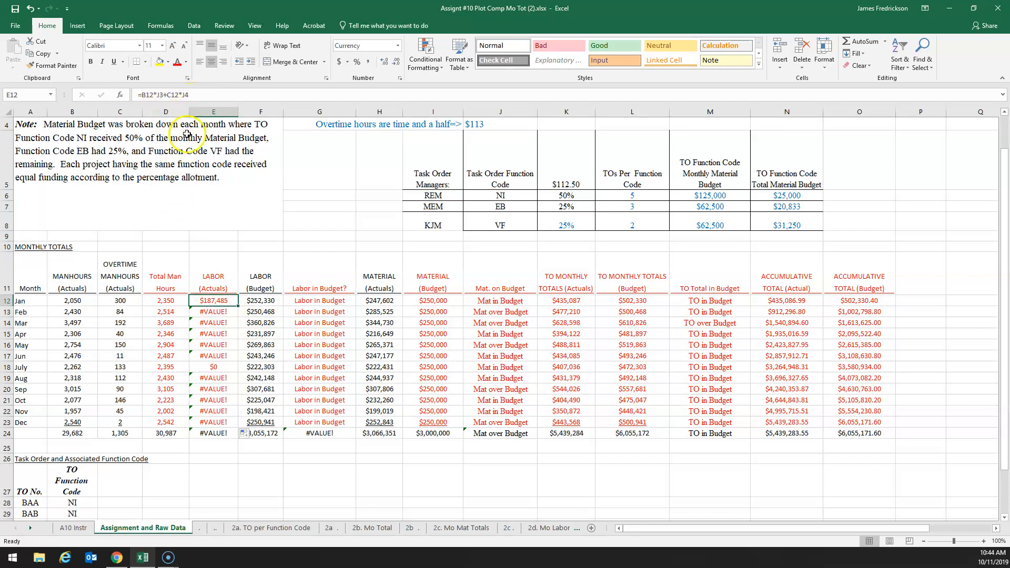
left_click(145, 95)
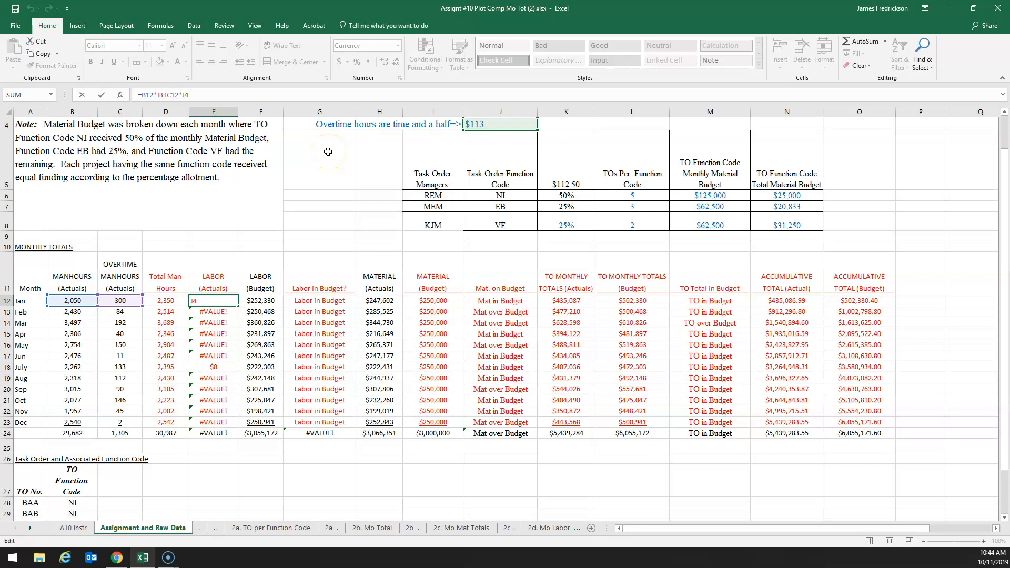
key("F4")
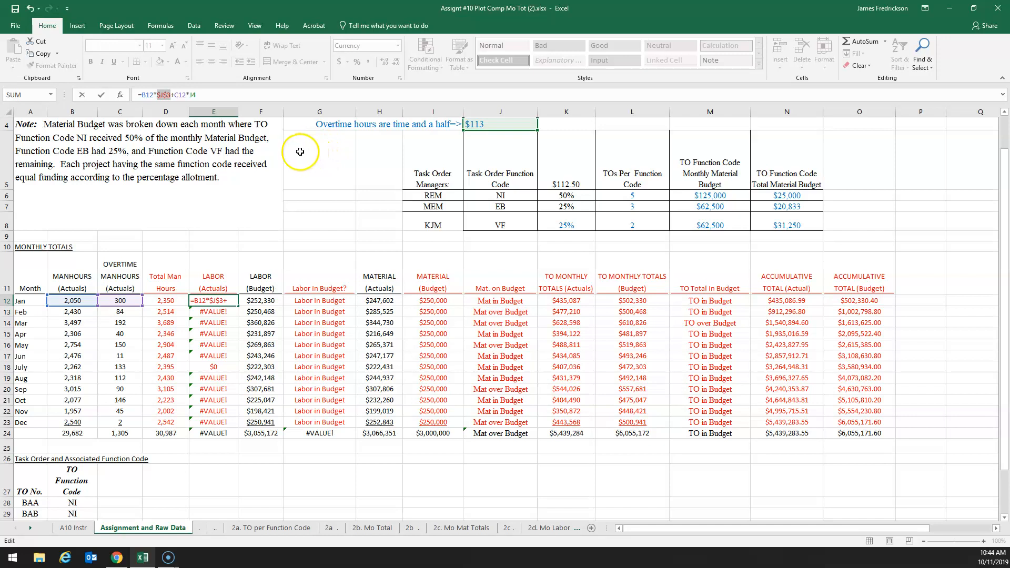
left_click(193, 95)
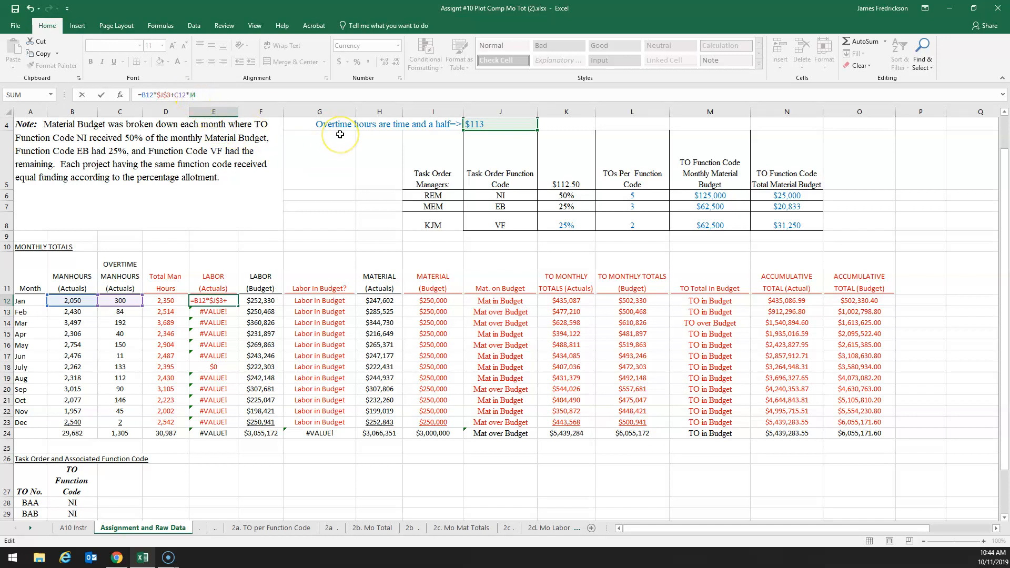
key("F4")
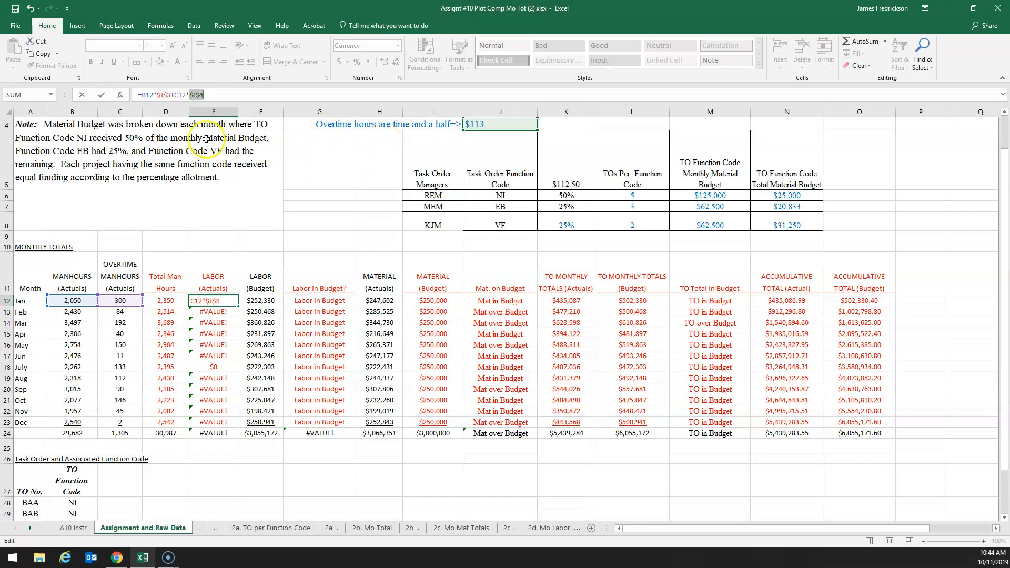
left_click(101, 96)
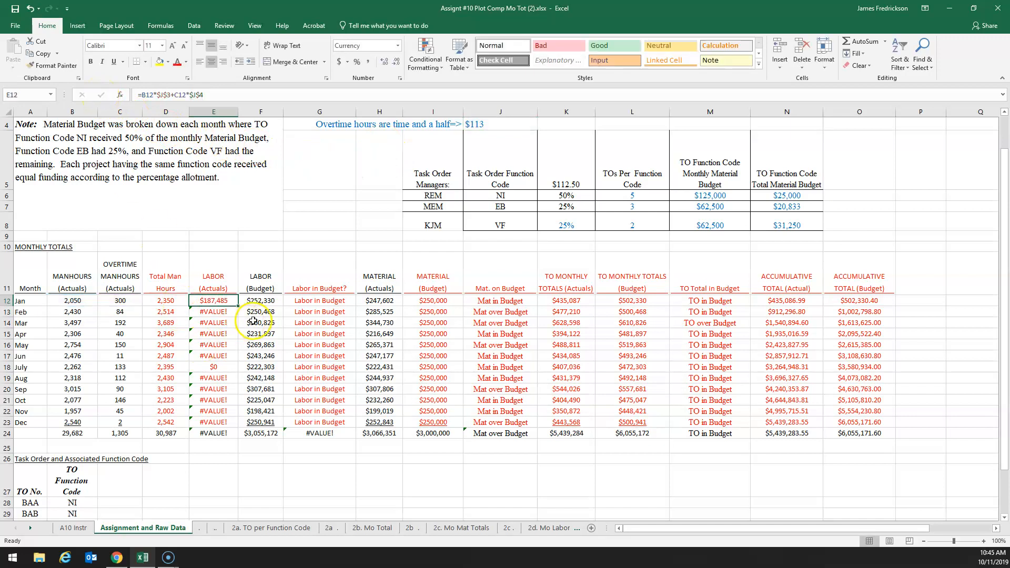
left_click_drag(238, 308, 230, 424)
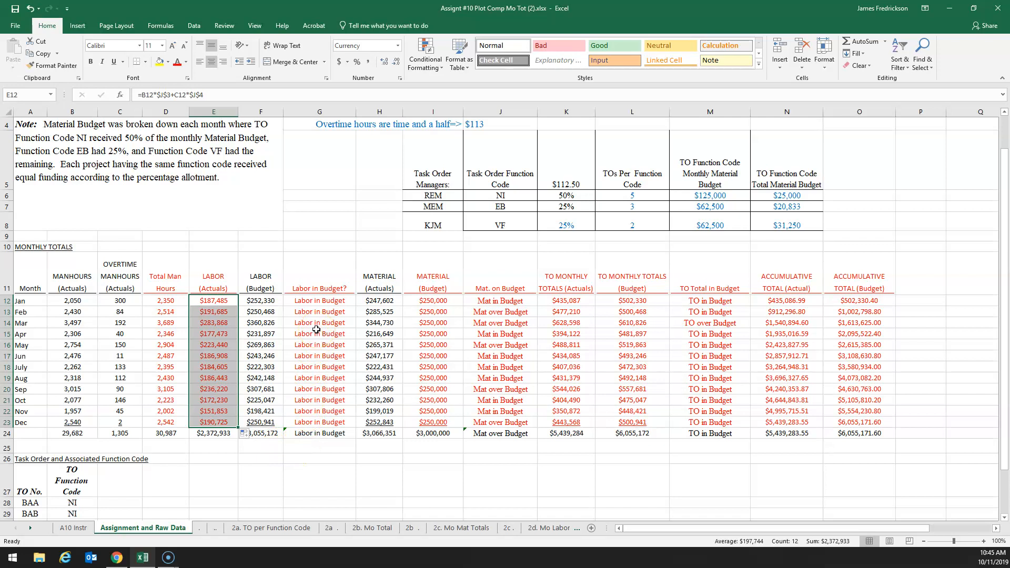
Examine the Labor in Budget? column header and compare January's Labor (Actuals) in E12 with its Labor (Budget) in F12
left_click(345, 286)
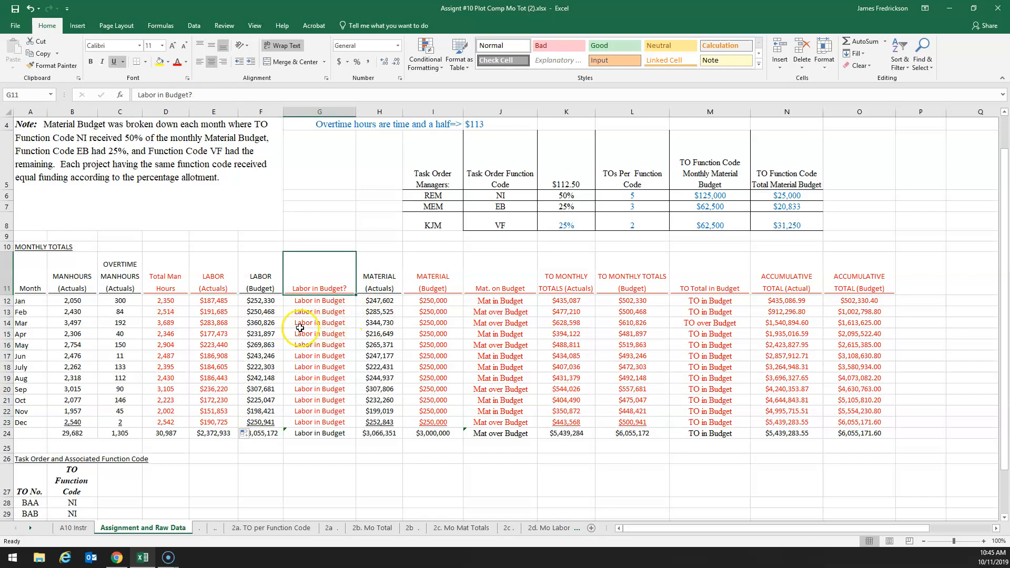
left_click(262, 301)
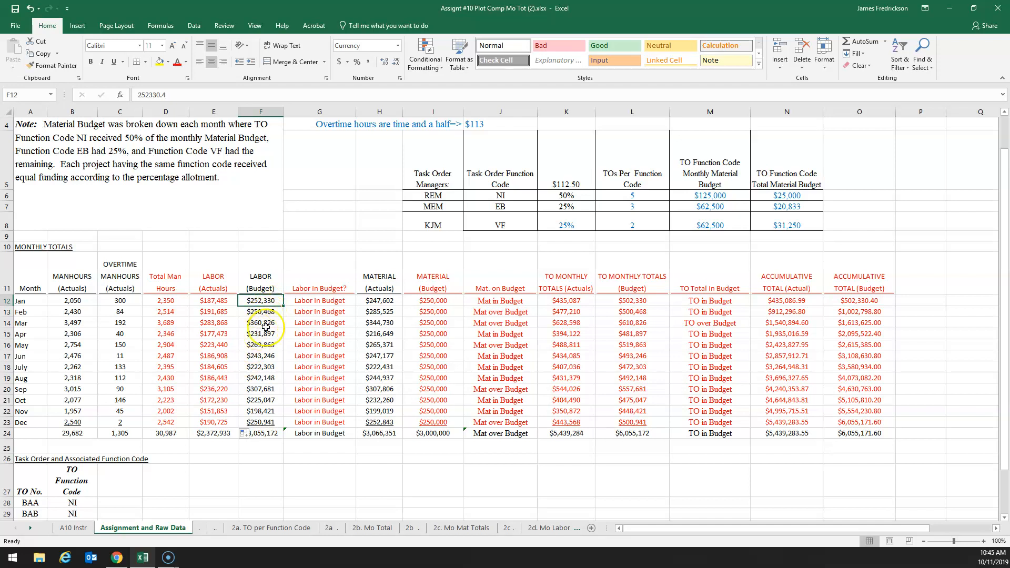
left_click(209, 302)
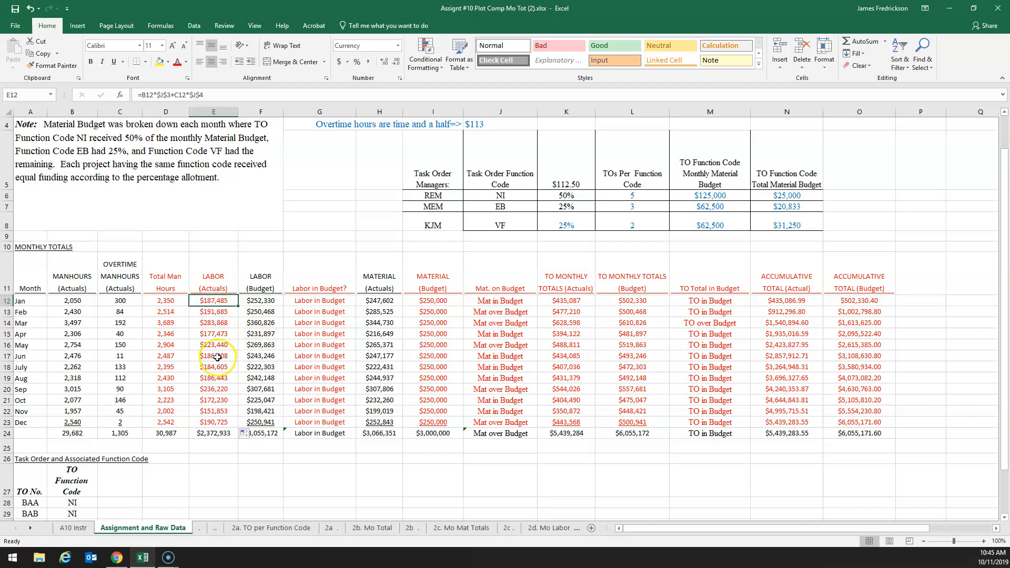
left_click(260, 303)
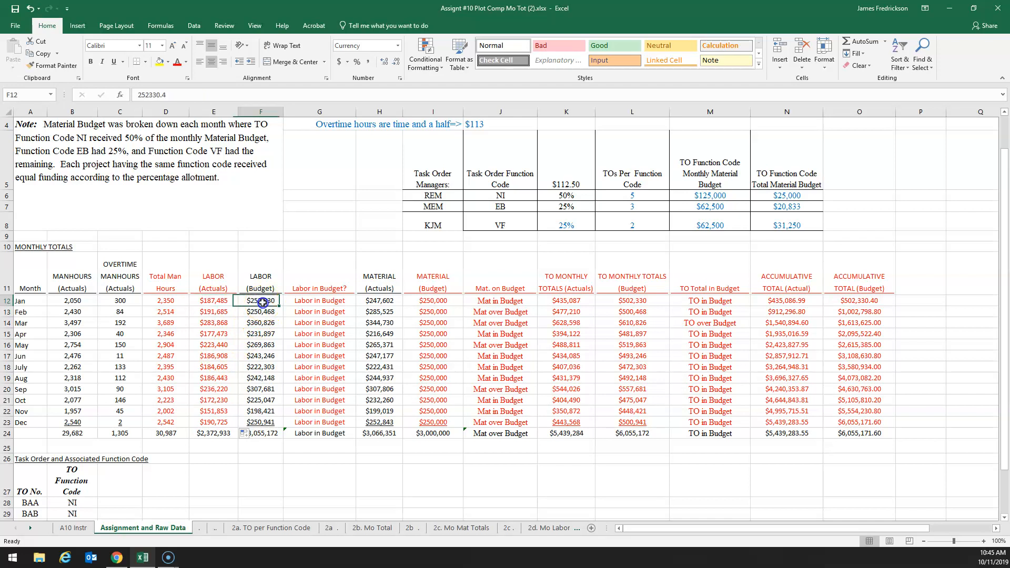
left_click(209, 304)
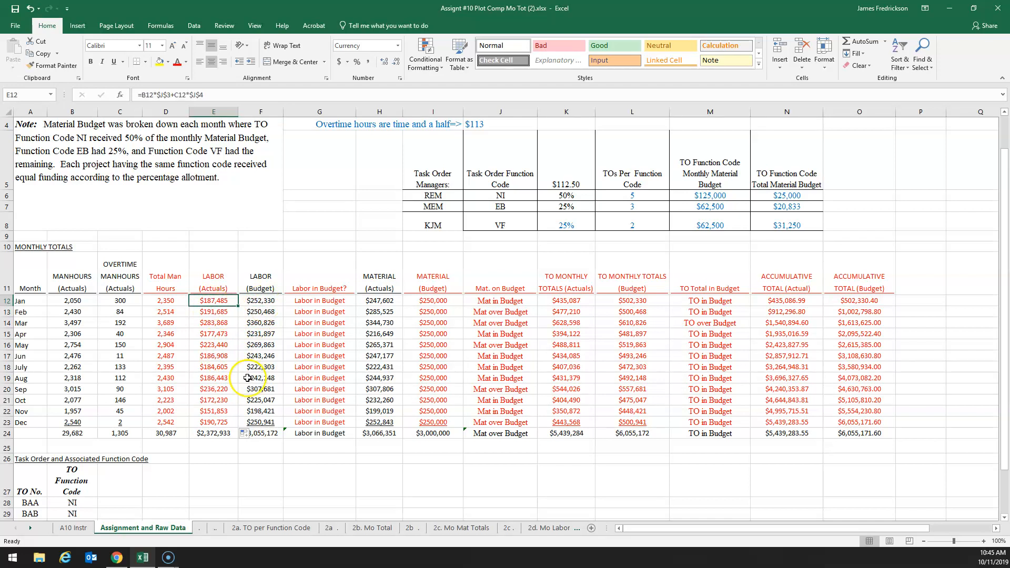
left_click(263, 302)
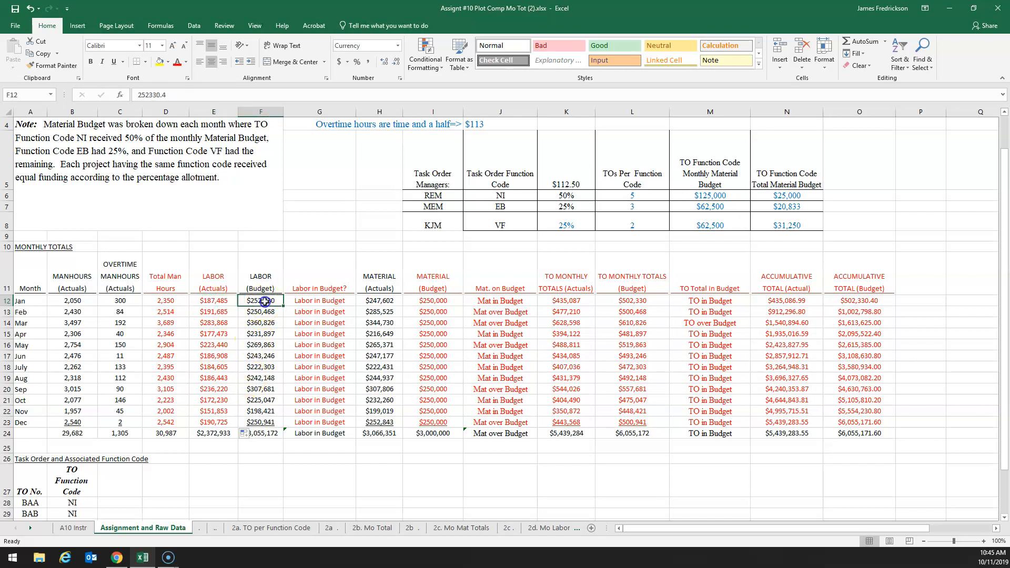
Start an IF function in January's Labor in Budget? cell (G12), keeping the labor columns uncovered
left_click(317, 302)
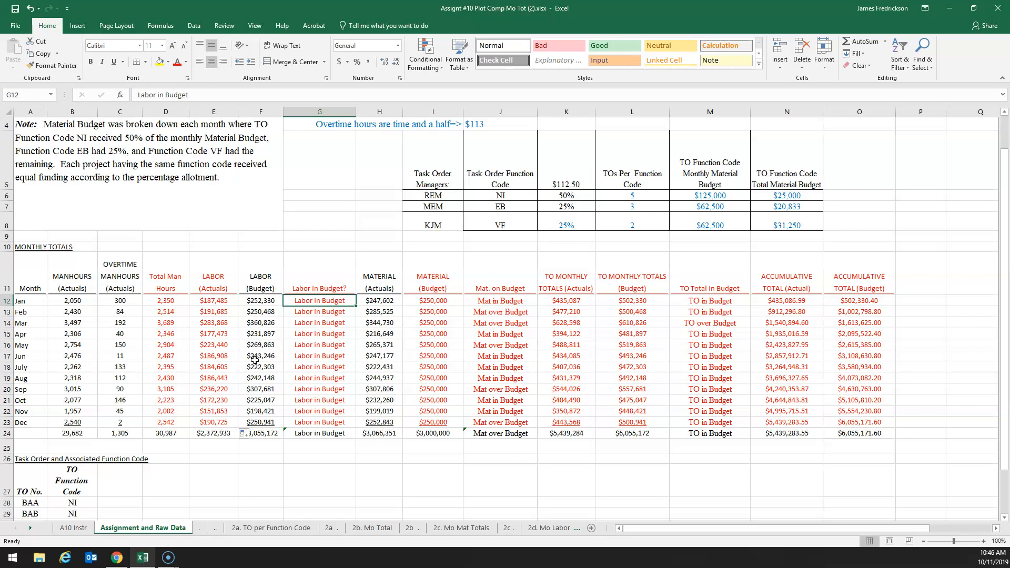
left_click(163, 27)
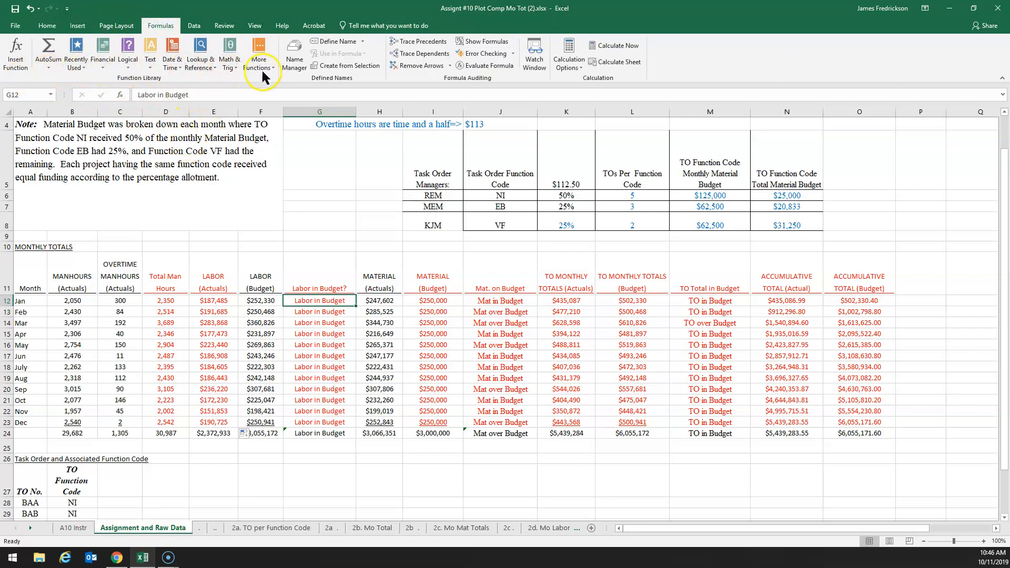
left_click(126, 71)
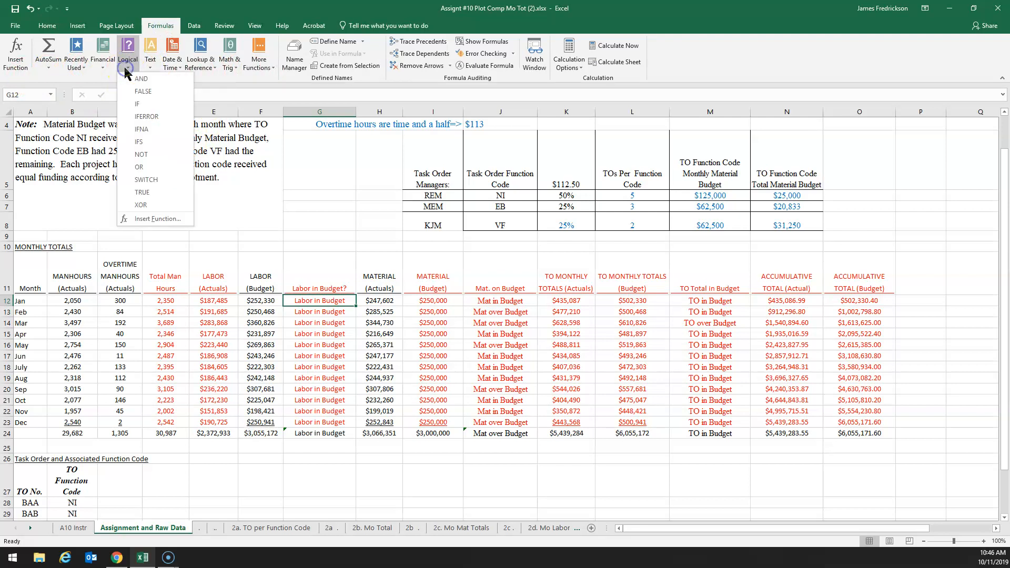
left_click(145, 105)
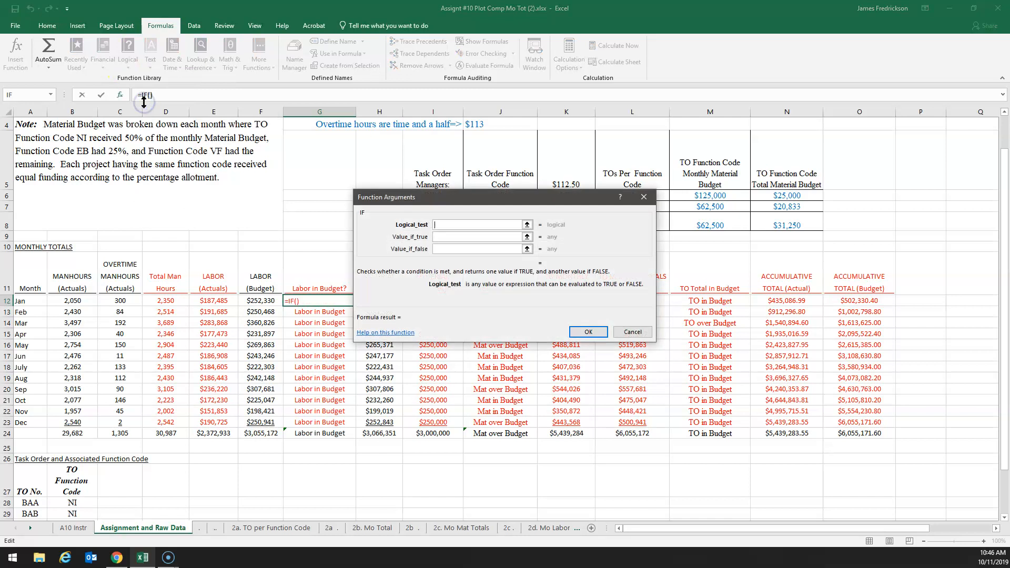
left_click_drag(452, 199, 664, 181)
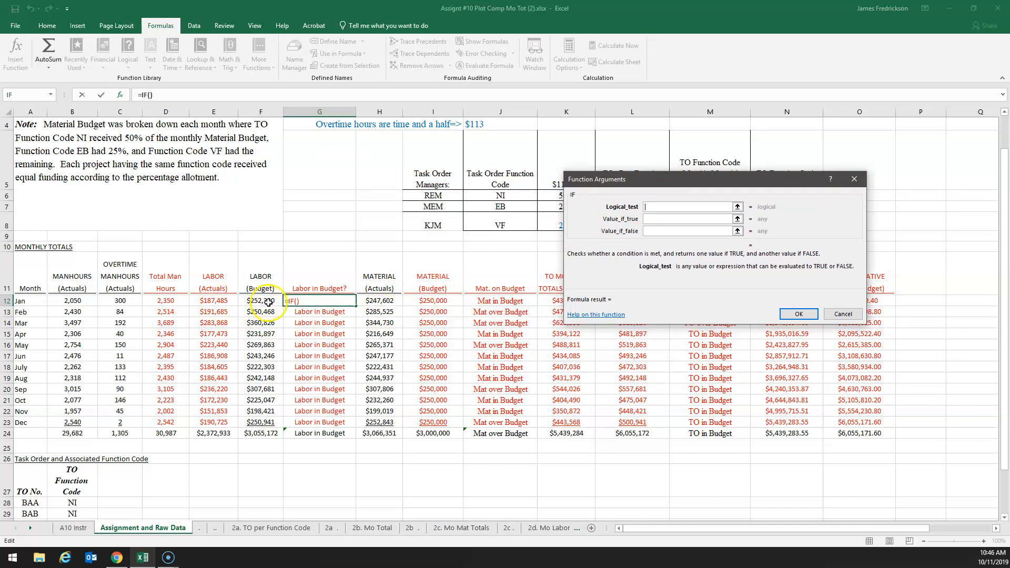
left_click(213, 301)
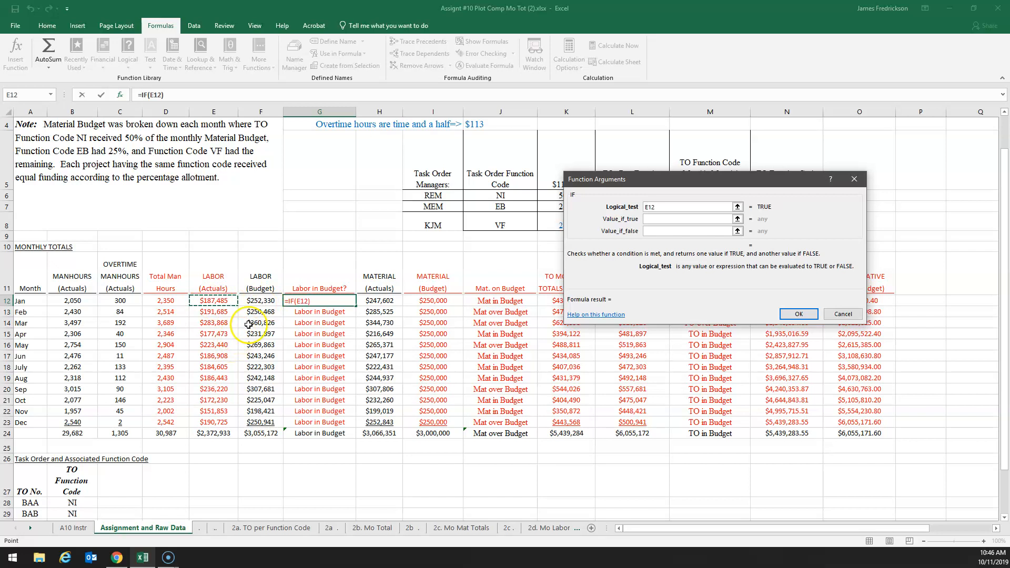
left_click(268, 301)
key("BackSpace")
key("BackSpace")
key("BackSpace")
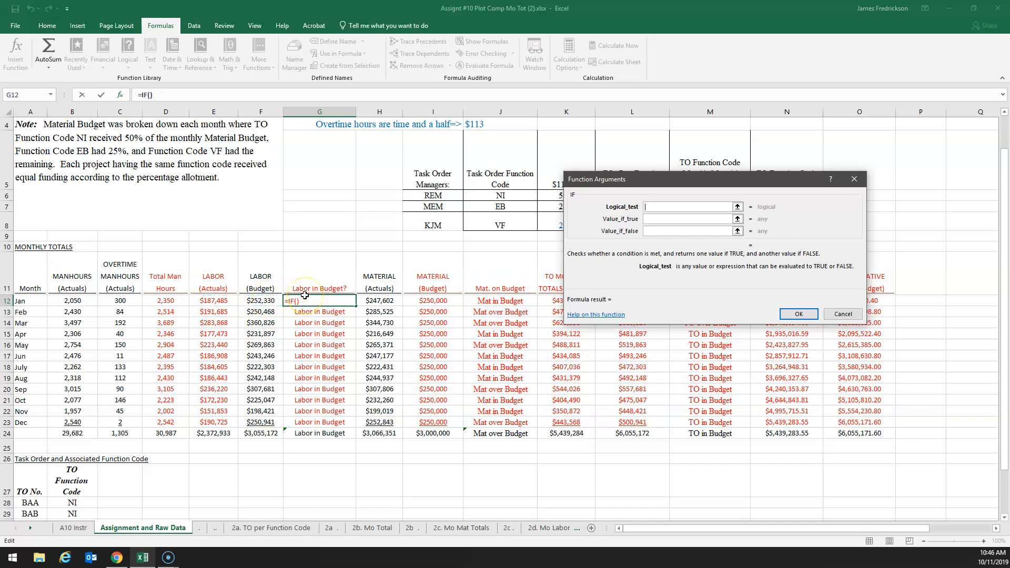
Set the logical test of the IF function to E12<=F12, comparing January's actual labor with its labor budget
left_click(233, 302)
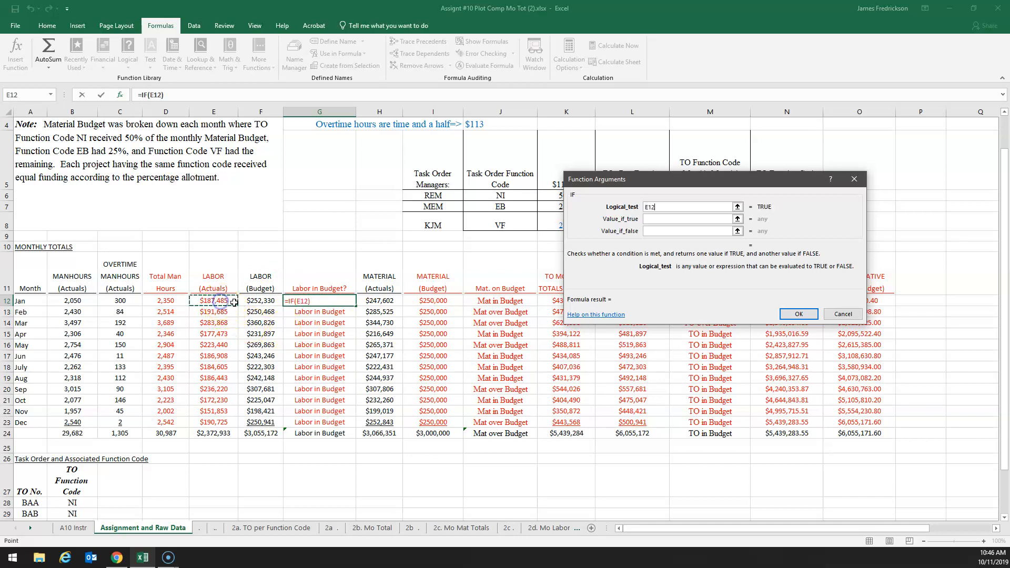
type("<")
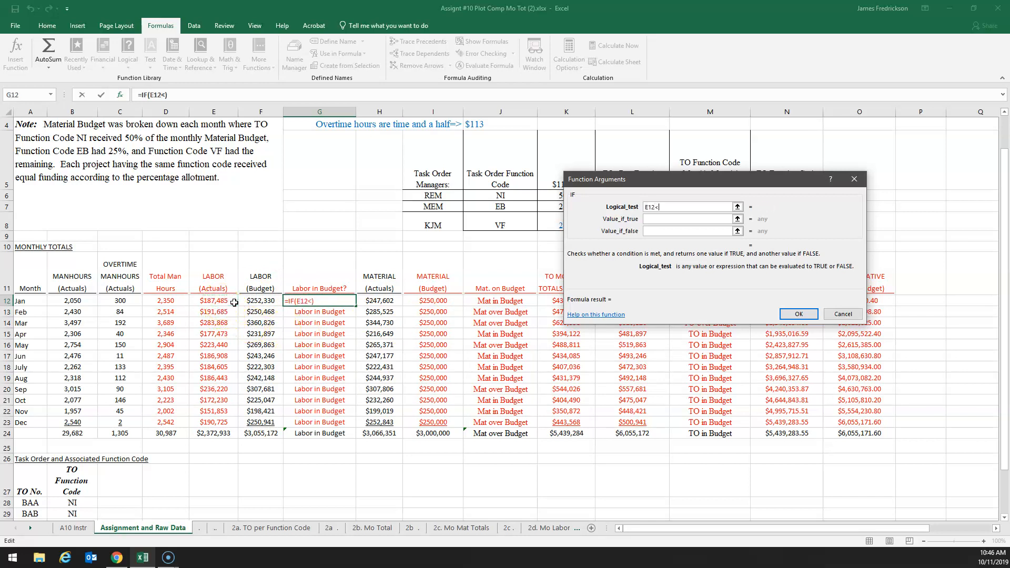
type("=")
left_click(257, 300)
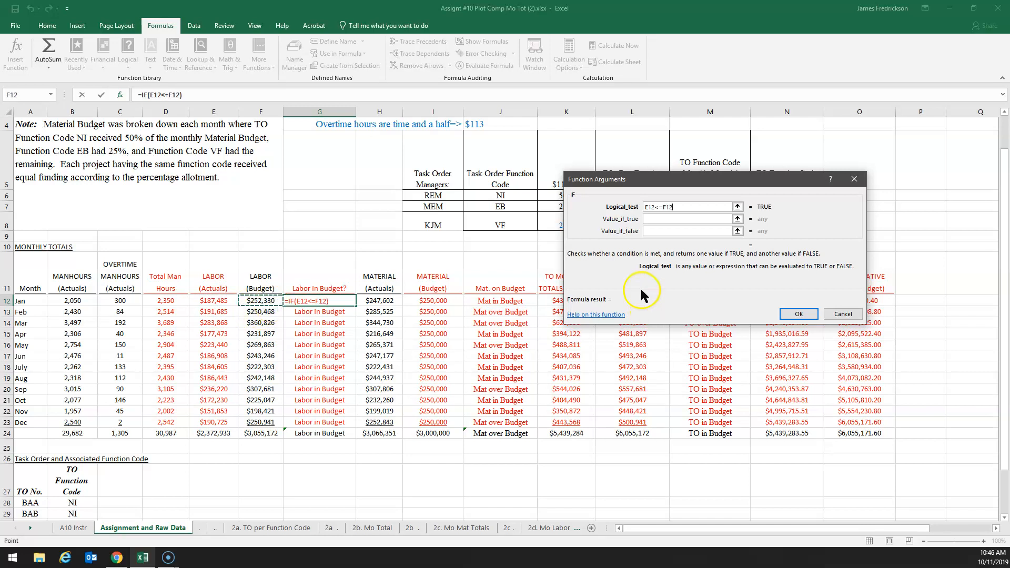
Make the IF function return "Labor in Budget" when true and "Labor over Budget" when false, and enter it in G12
left_click(667, 220)
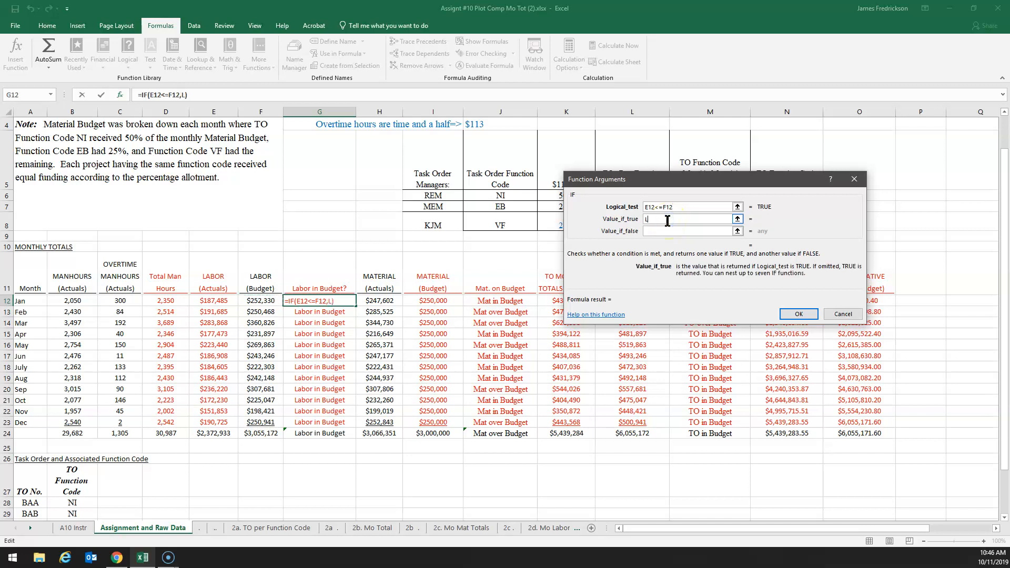
type("Labor in Budget")
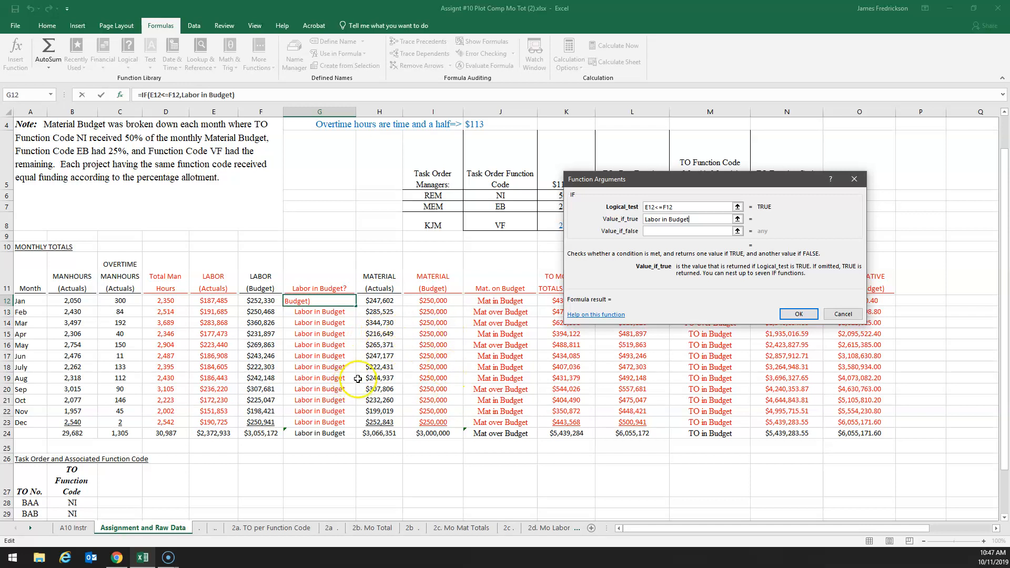
scroll(415, 244, "up", 1)
scroll(415, 243, "up", 1)
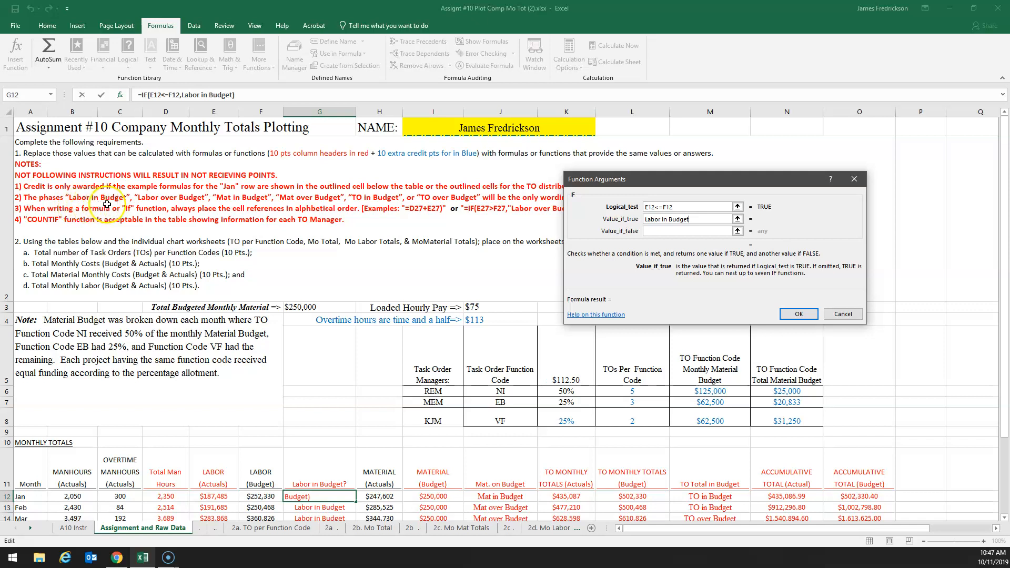
left_click(668, 232)
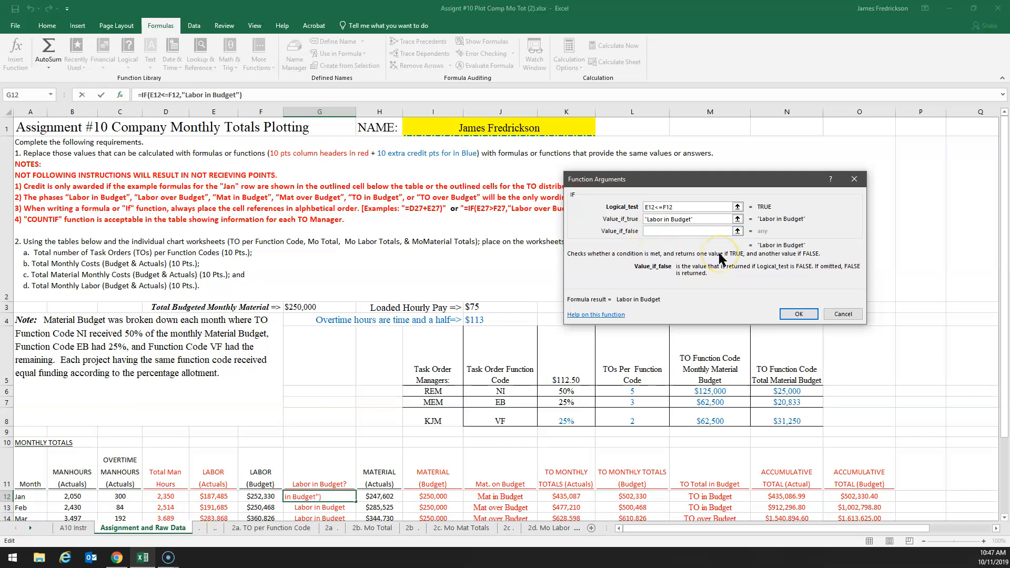
type("Labor over Budget")
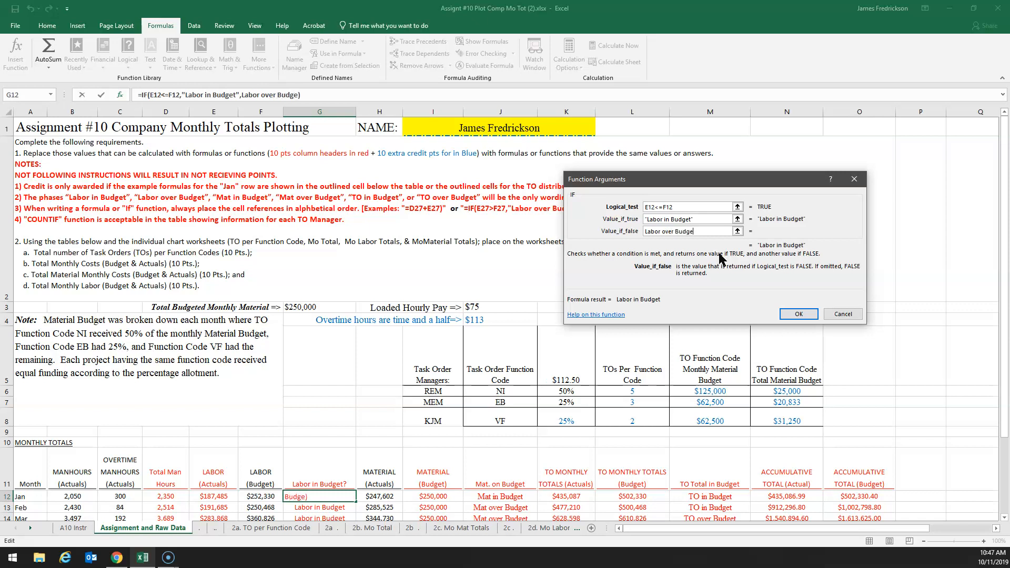
left_click(799, 314)
Fill January's Labor in Budget? formula from G12 down to December (G12:G23)
scroll(318, 324, "down", 2)
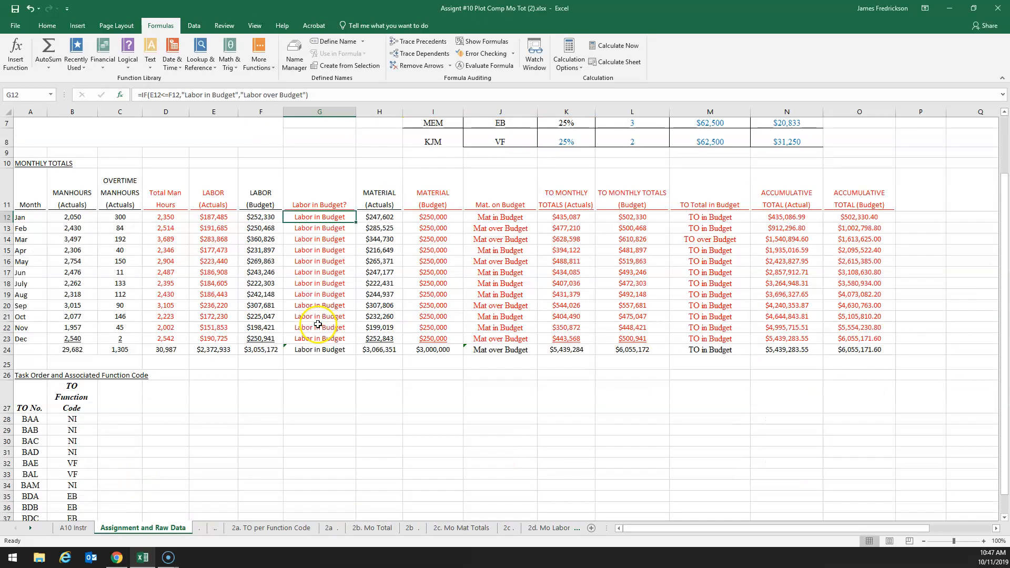
left_click(311, 217)
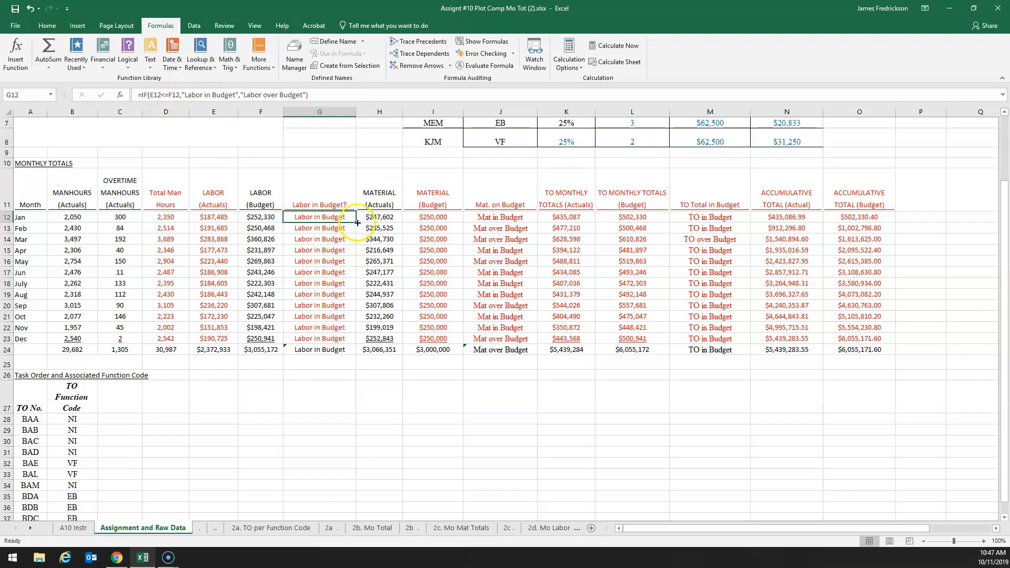
left_click_drag(357, 223, 337, 344)
left_click(333, 405)
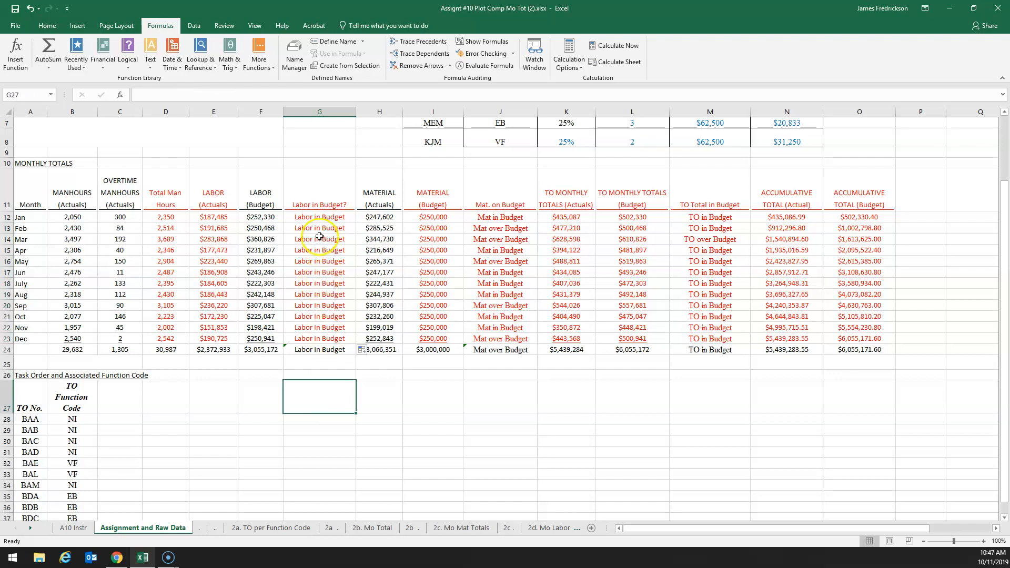
Examine the Mat. on Budget and TO Total in Budget column headers and the assignment notes on IF function wording
left_click(504, 201)
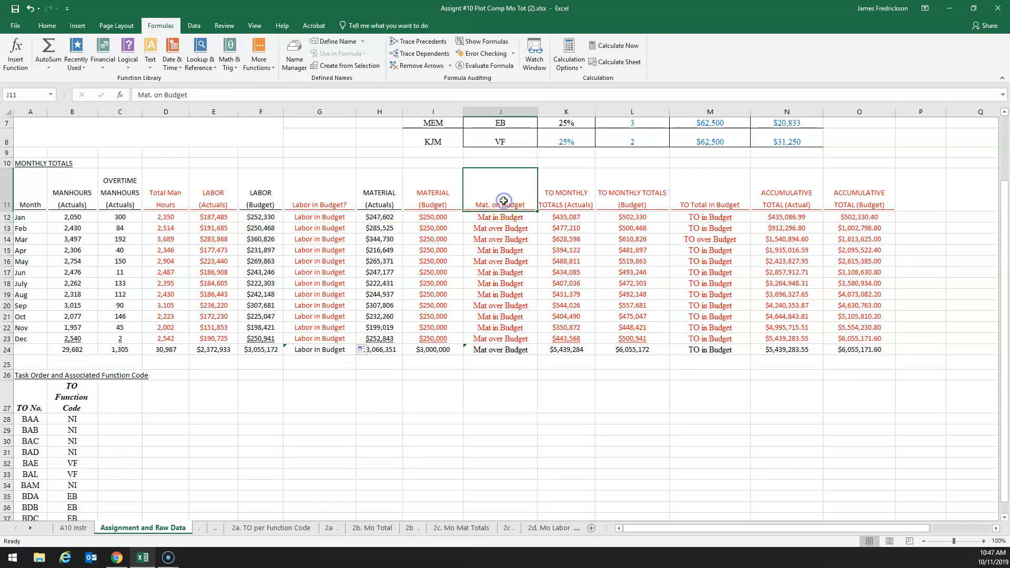
left_click(702, 185)
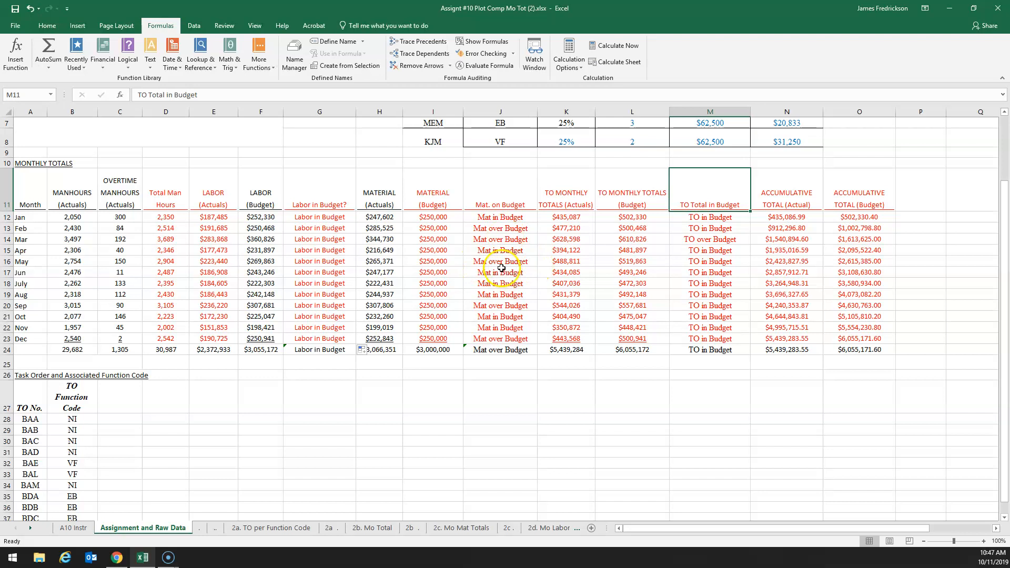
scroll(484, 271, "up", 2)
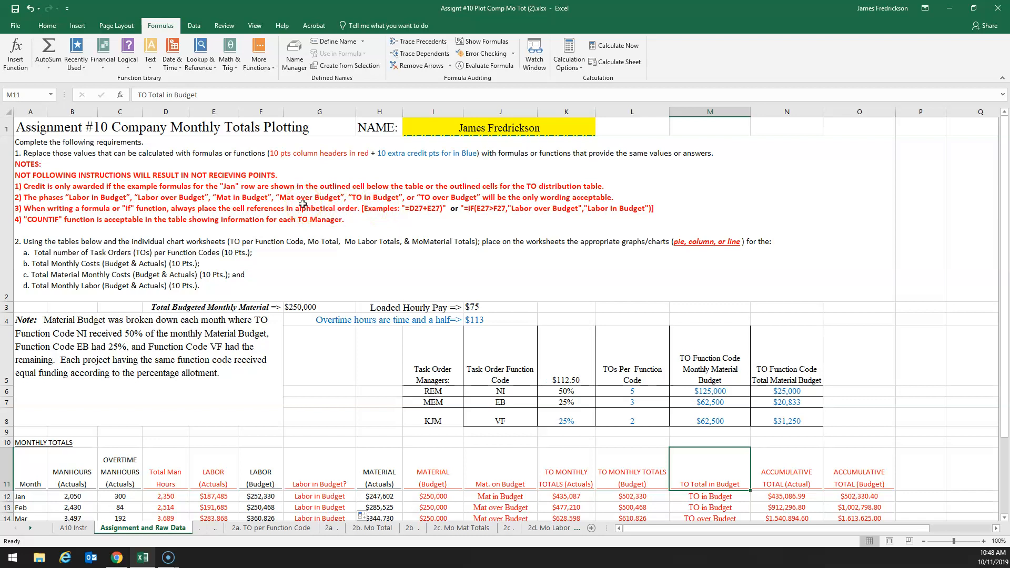
scroll(302, 204, "down", 1)
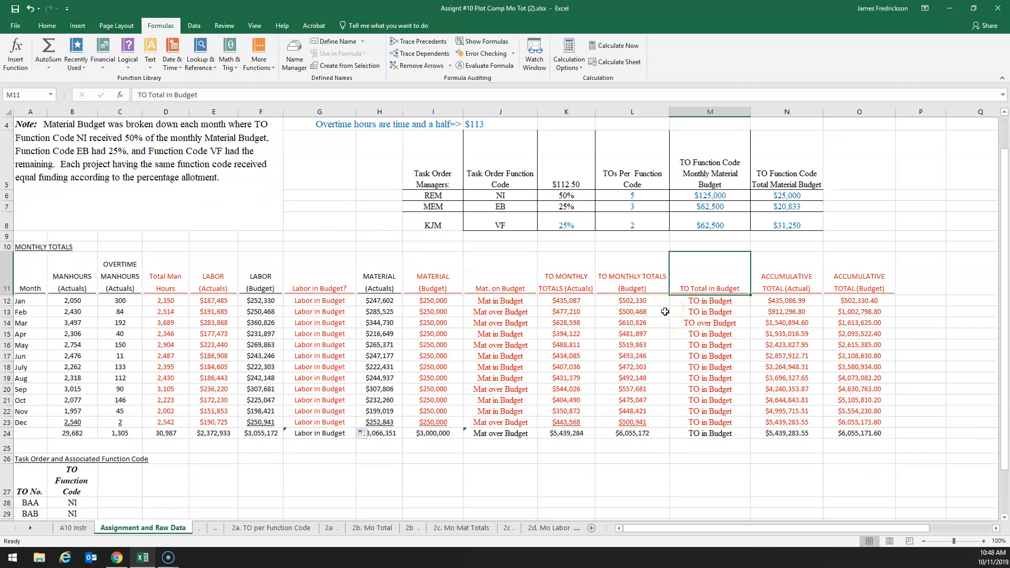
left_click(23, 550)
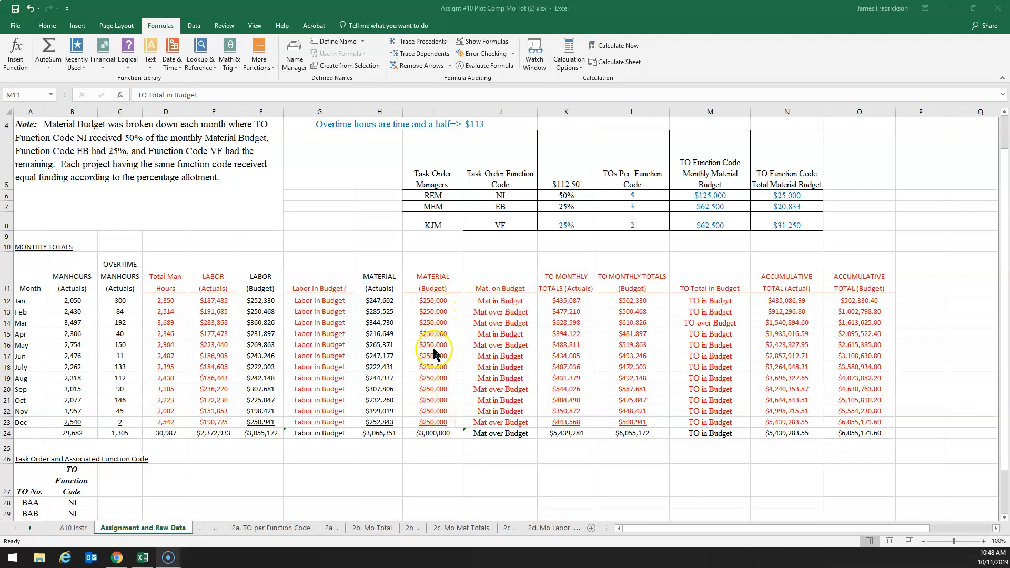
Enter =G3 in January's Material (Budget) cell (I12) to reference the Total Budgeted Monthly Material
scroll(370, 339, "up", 1)
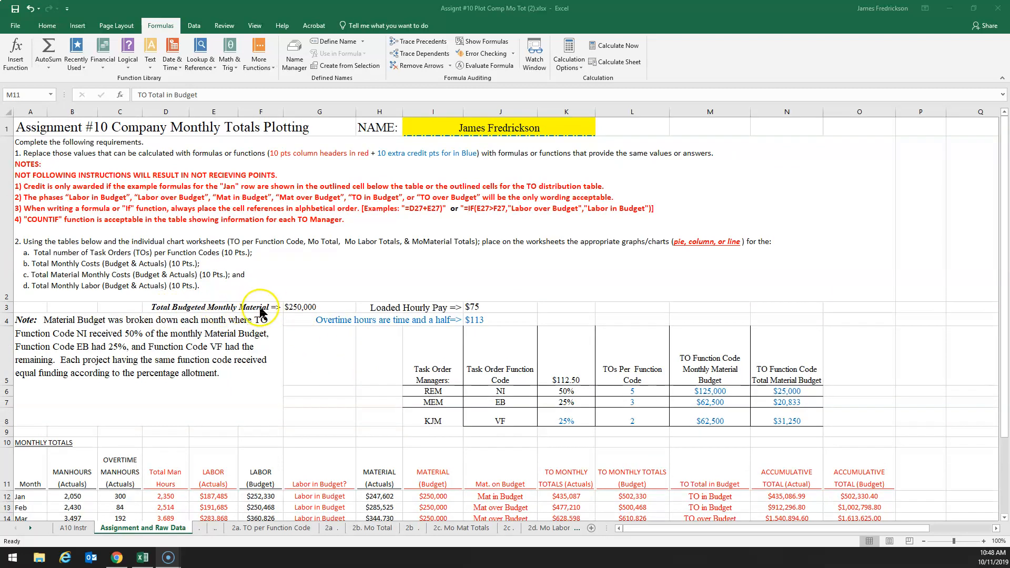
left_click(312, 309)
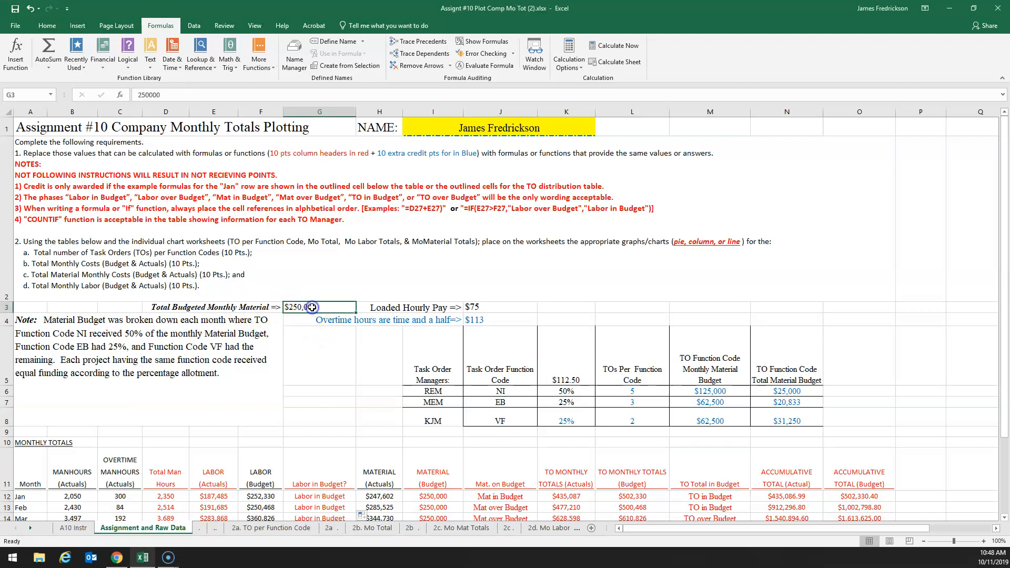
left_click(427, 495)
scroll(344, 416, "down", 2)
scroll(344, 415, "down", 2)
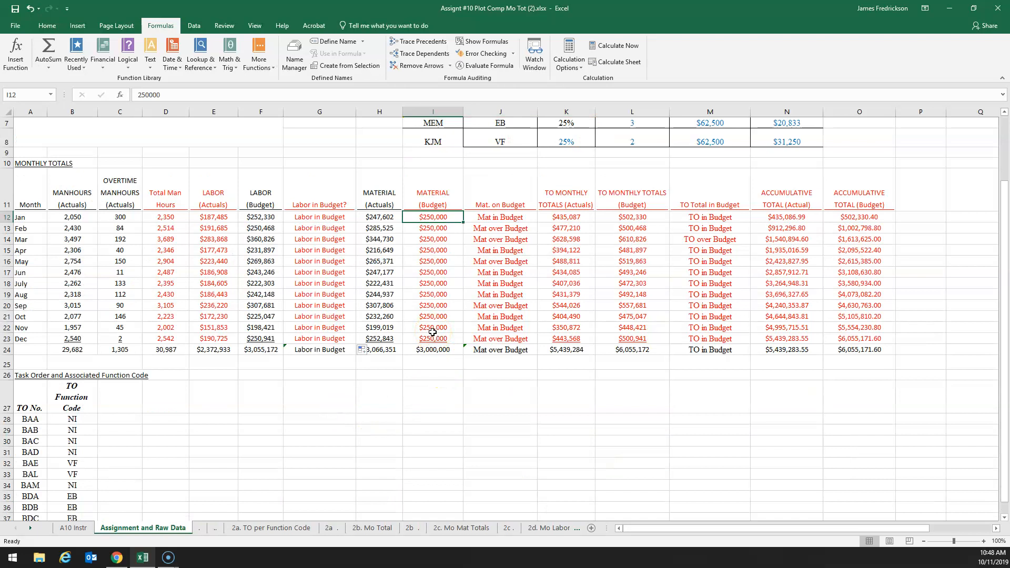
type("=")
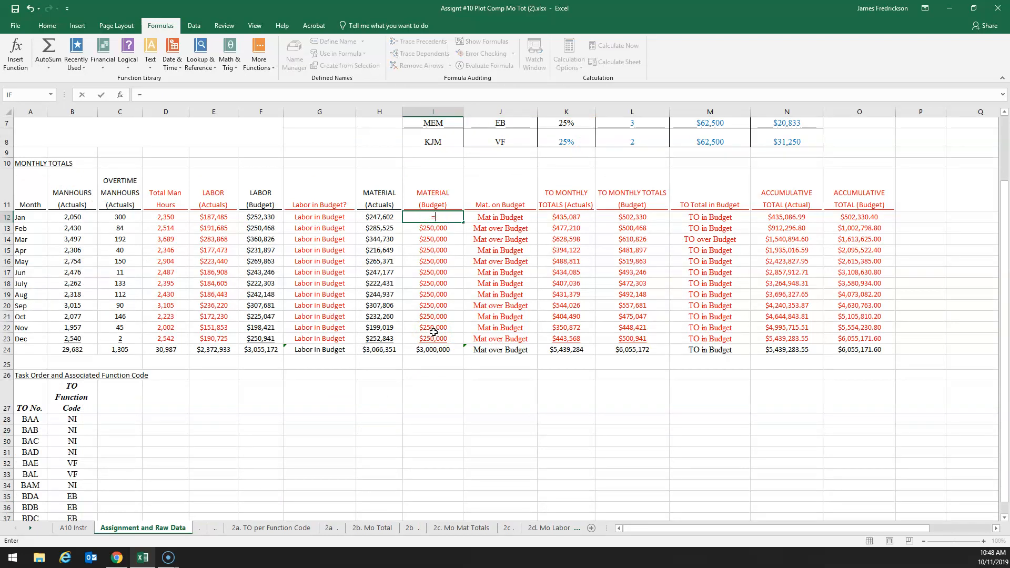
scroll(433, 332, "up", 2)
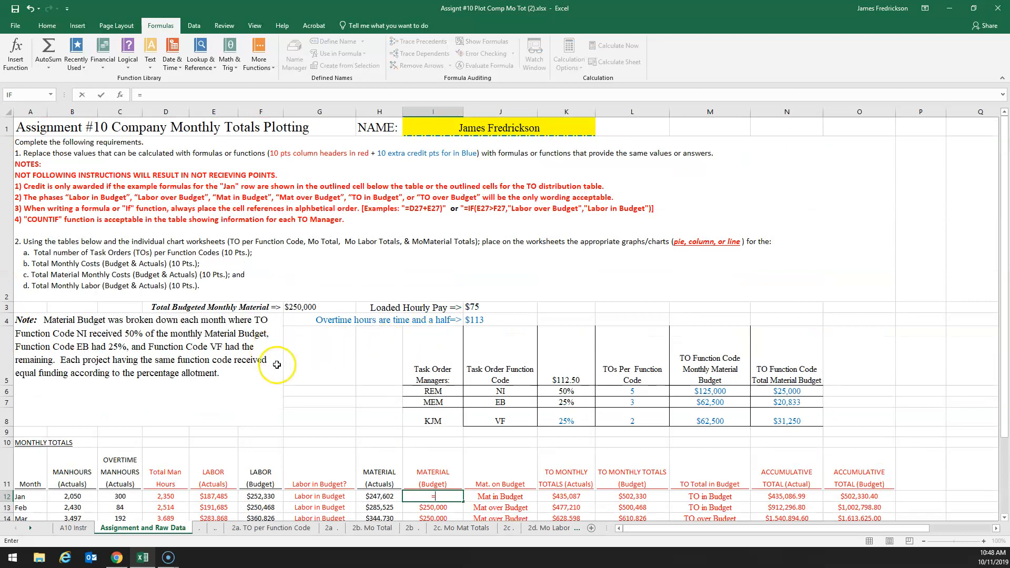
left_click(295, 310)
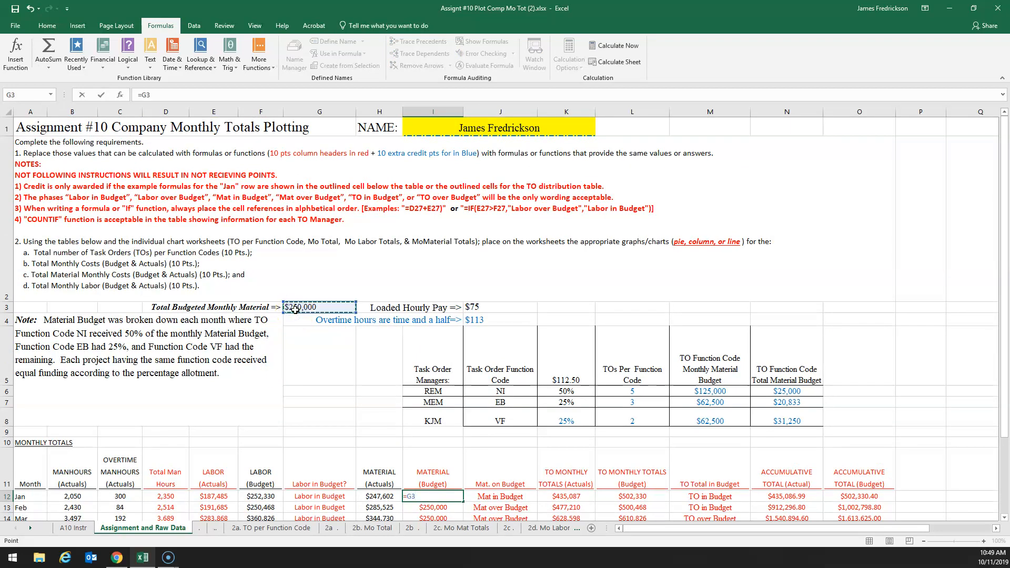
key("Return")
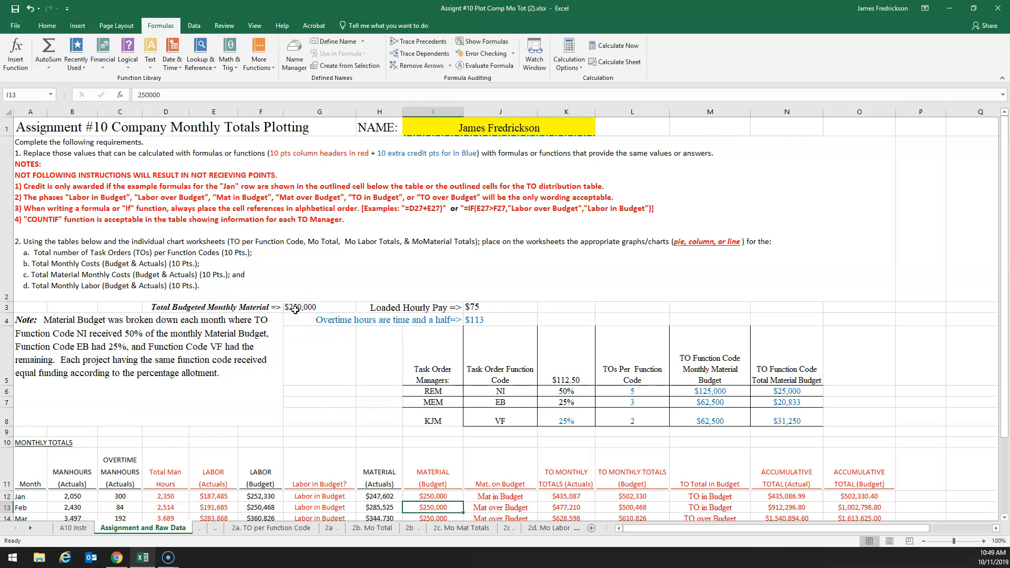
Try to fill January's Material (Budget) formula with its relative reference down to December (I12:I23)
scroll(295, 310, "down", 1)
left_click(435, 301)
left_click_drag(463, 306, 455, 424)
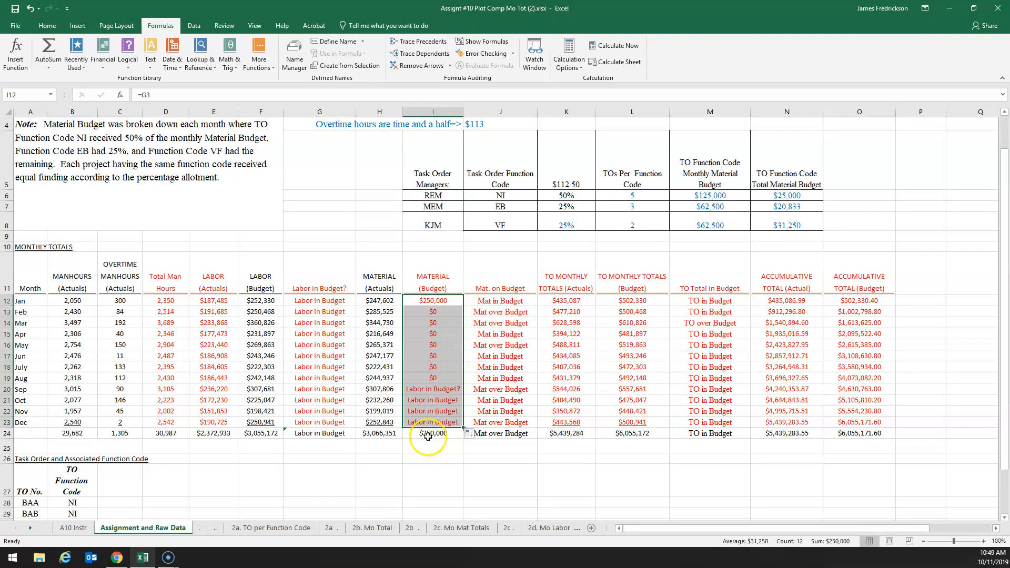
Make the reference in I12 absolute (=$G$3) and fill the formula down to December (I12:I23)
left_click(436, 300)
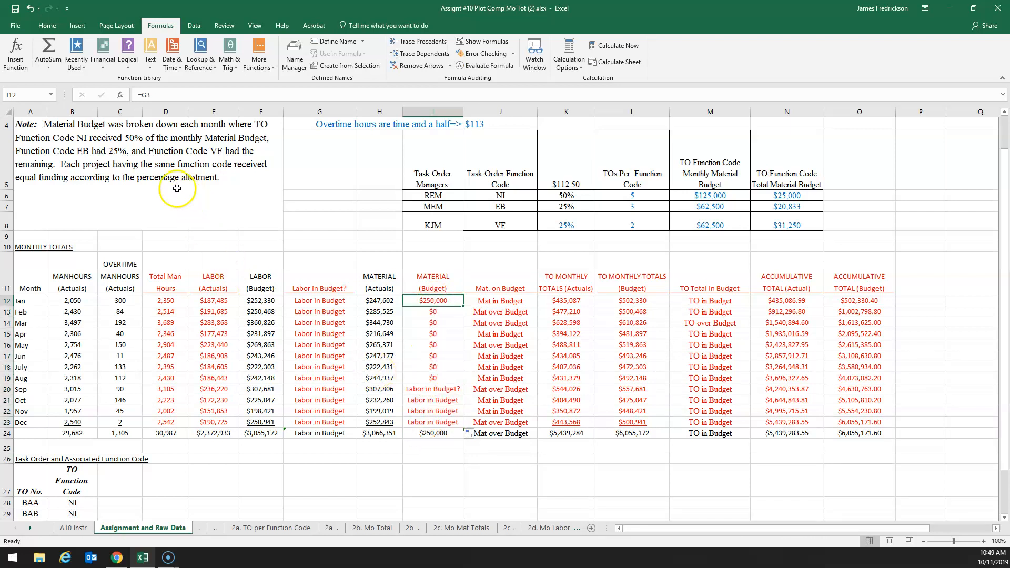
left_click(146, 95)
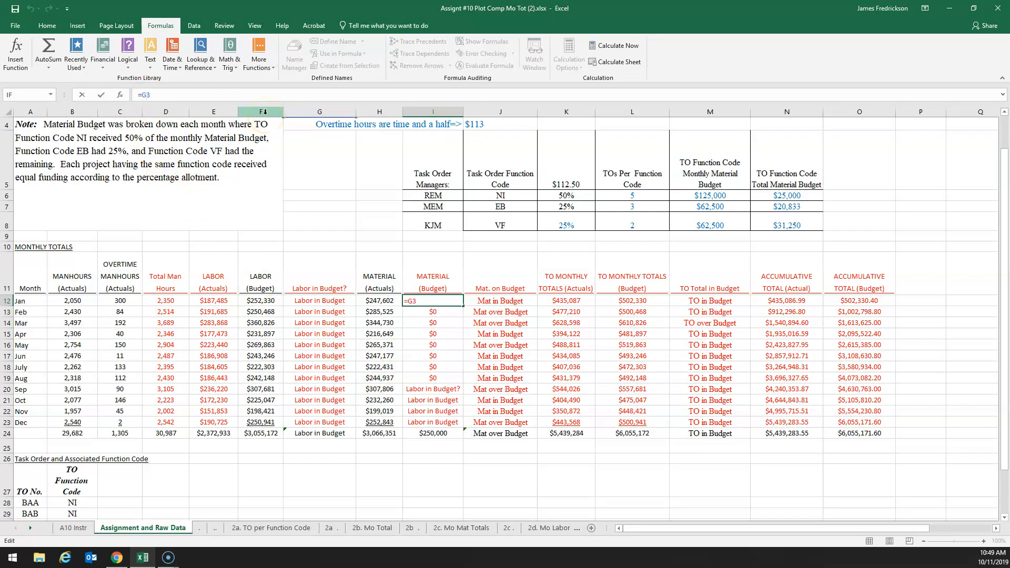
key("F4")
left_click(100, 94)
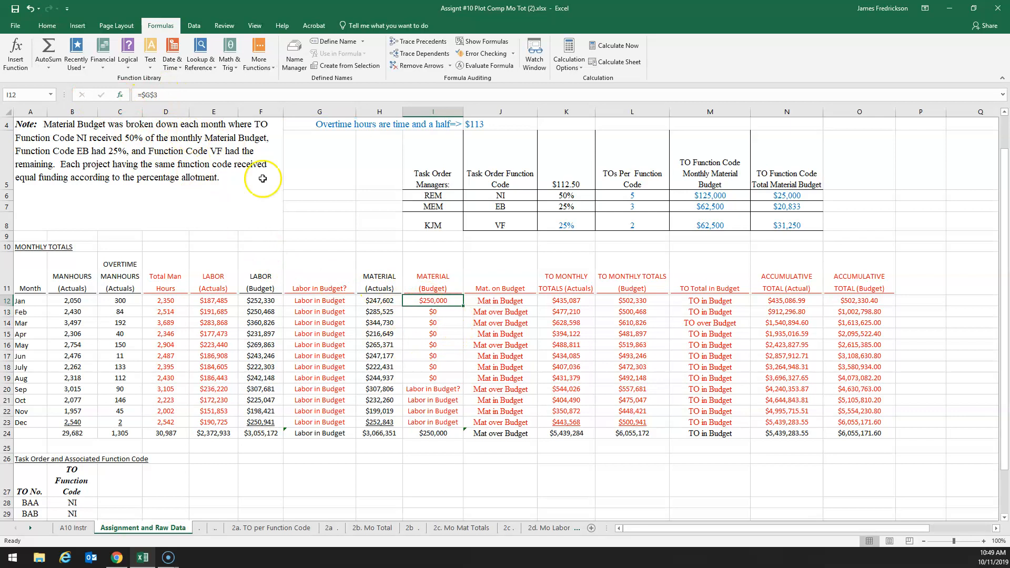
left_click_drag(462, 307, 452, 425)
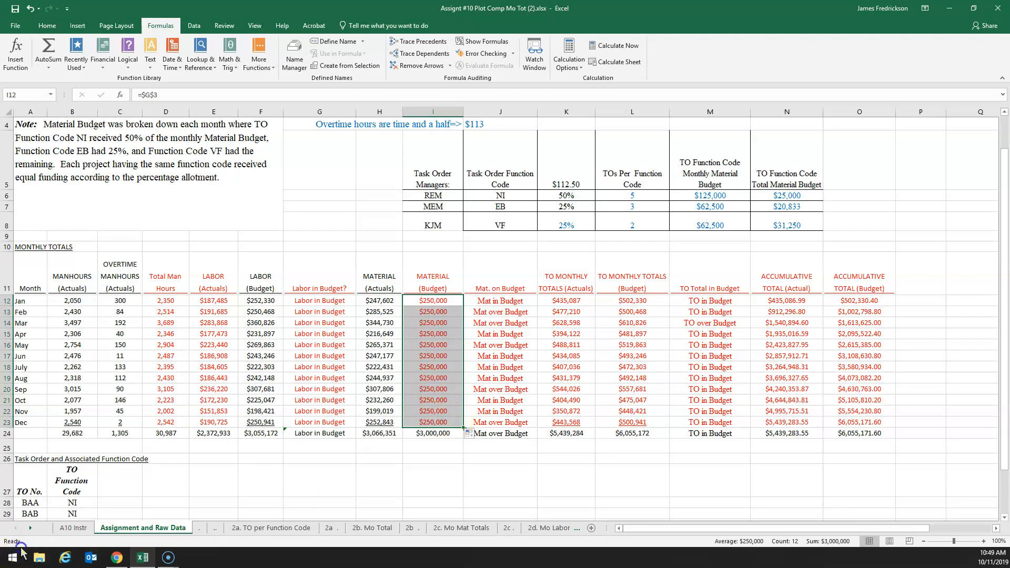
Examine January's Material (Budget), Material (Actuals), Labor (Actuals) and TO Monthly Totals (Actuals) cells to see which values the monthly total combines
left_click(21, 549)
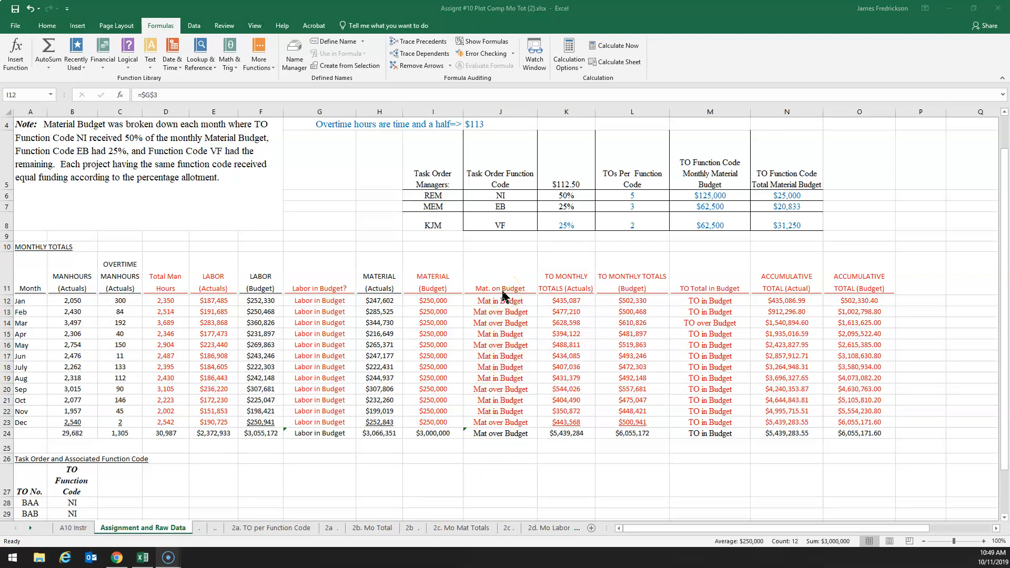
left_click(439, 301)
left_click(440, 301)
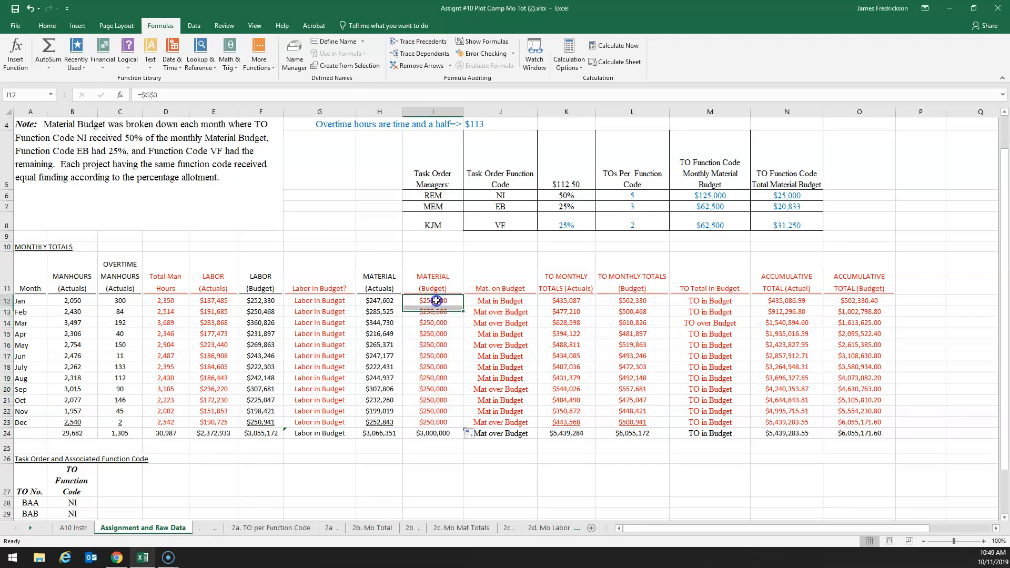
left_click(369, 301)
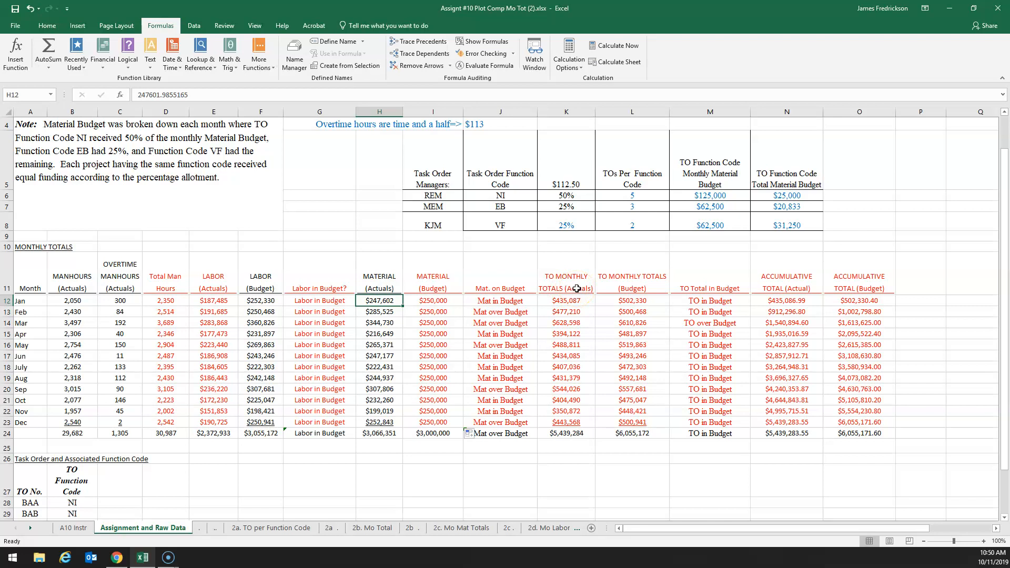
left_click(571, 301)
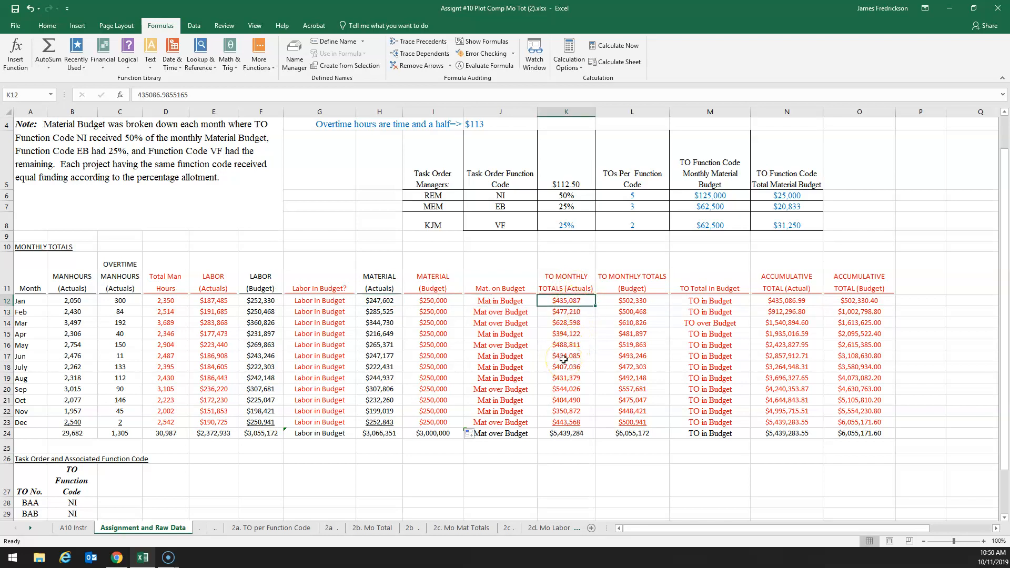
left_click(220, 299)
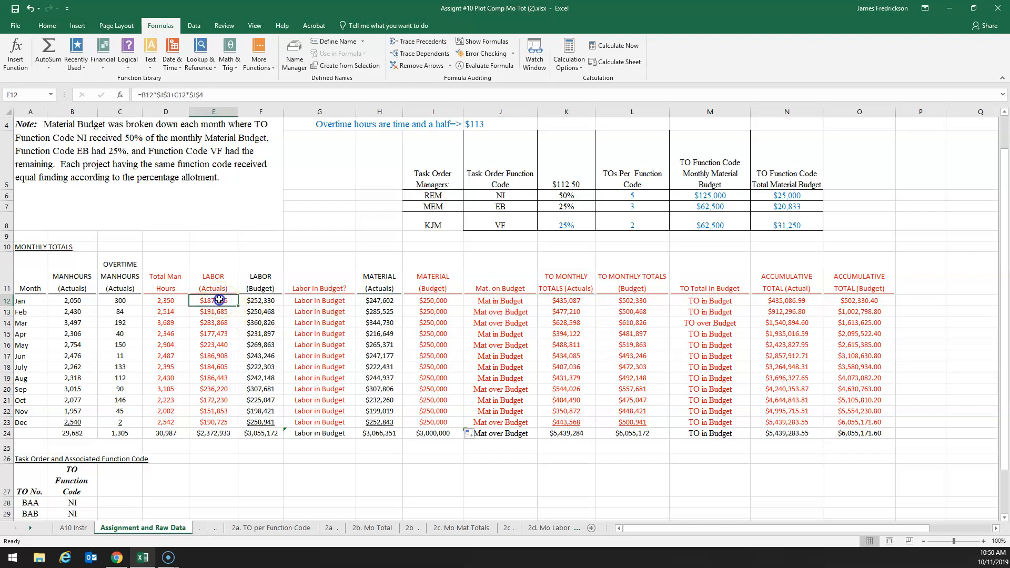
left_click(384, 301)
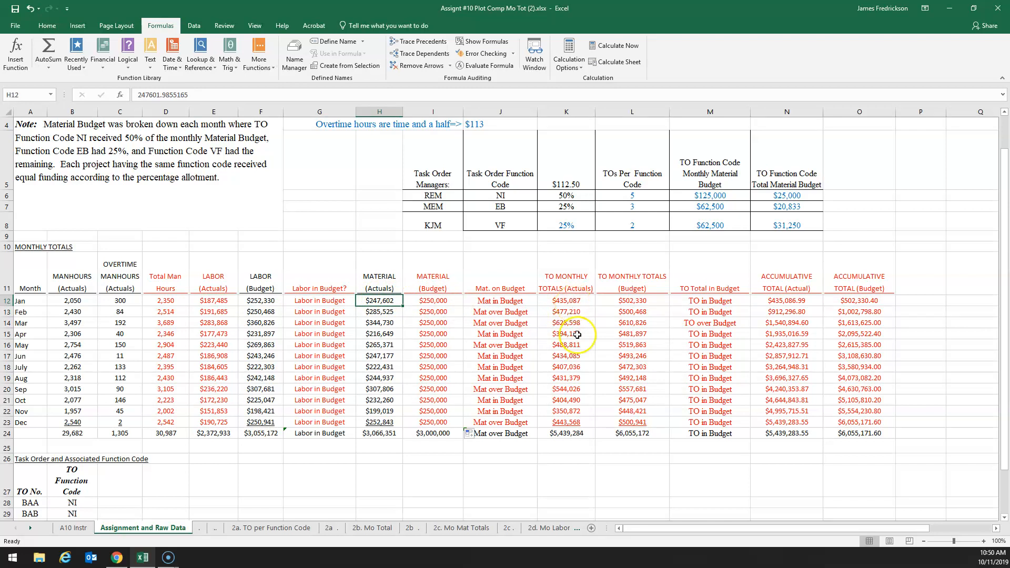
Enter =E12+H12 in January's TO Monthly Totals (Actuals) cell (K12) to add the labor and material actuals
left_click(567, 301)
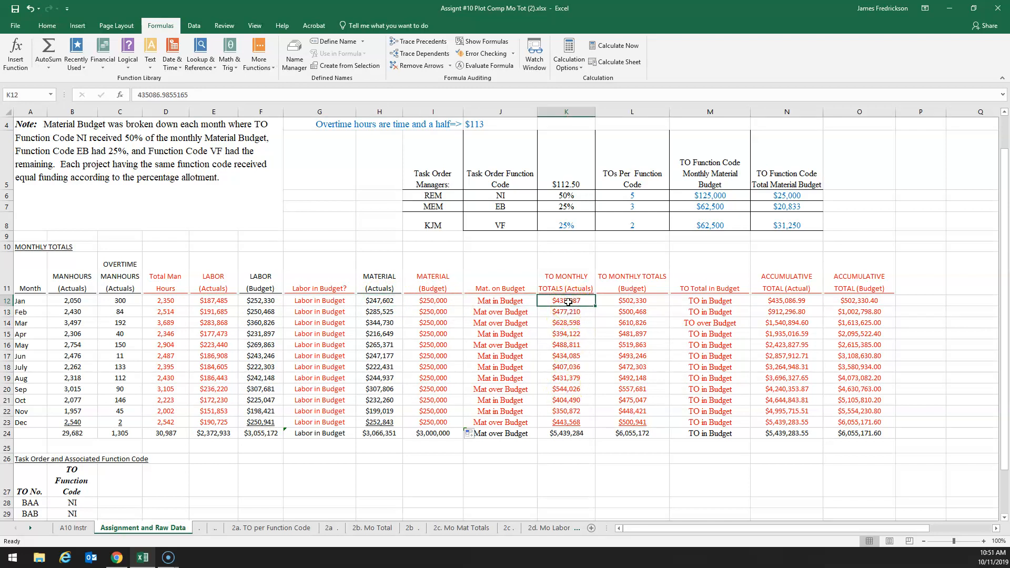
type("=")
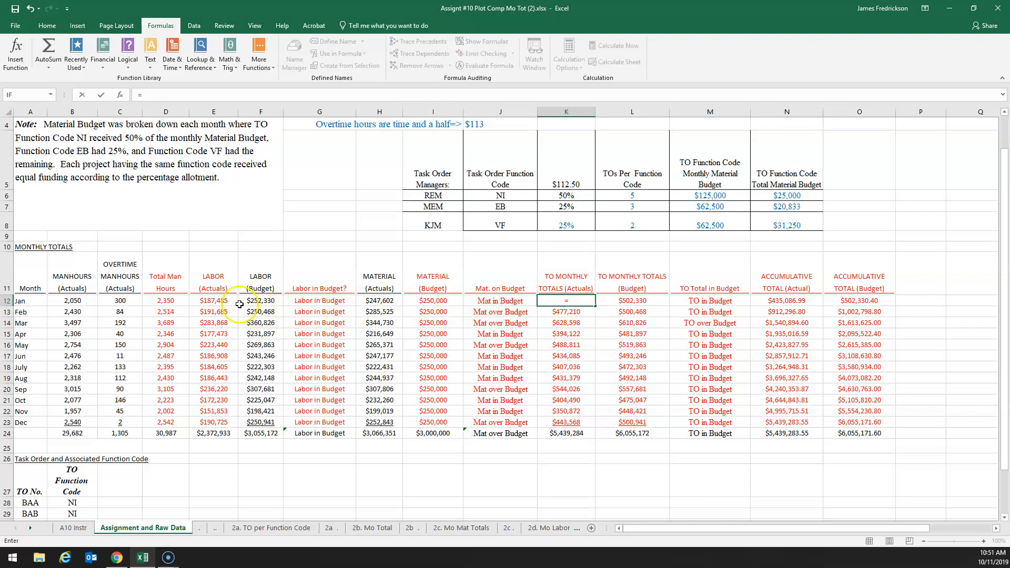
left_click(214, 302)
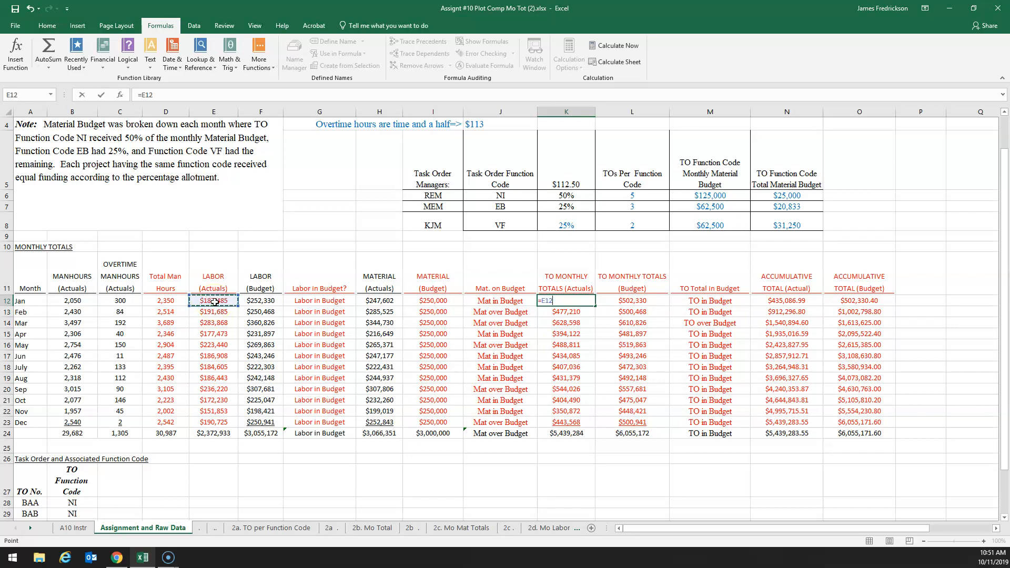
type("+")
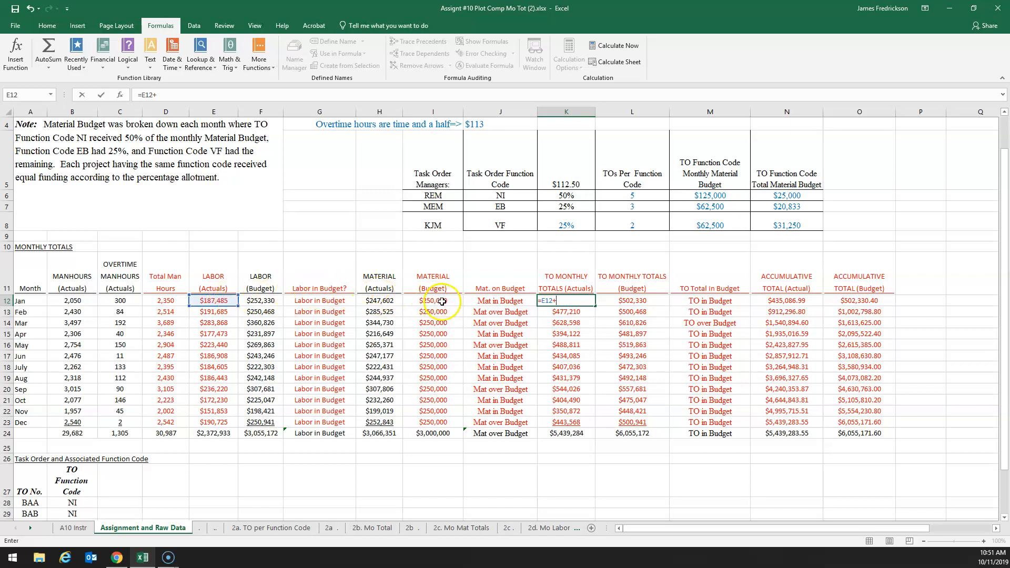
left_click(375, 301)
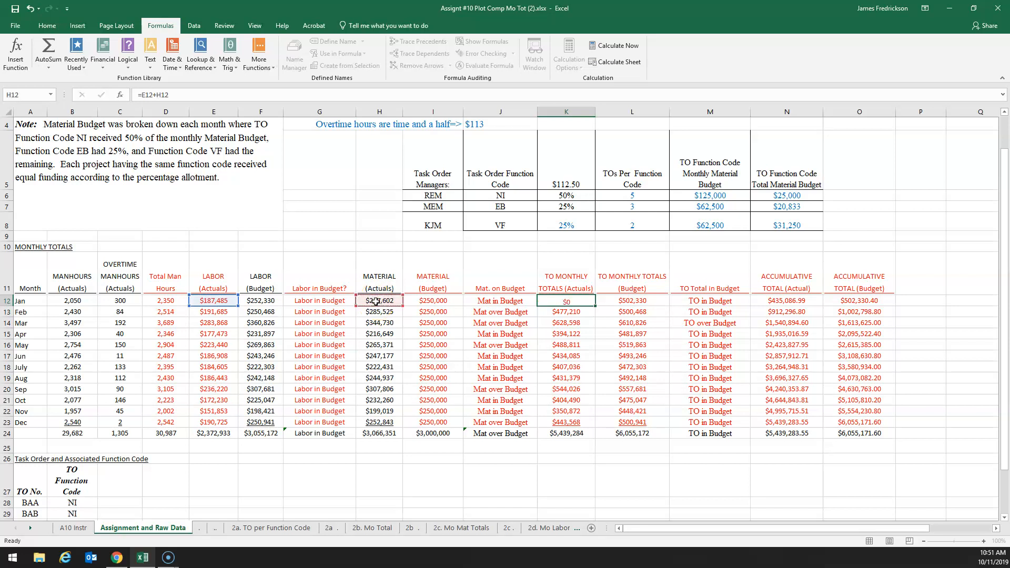
key("Return")
Fill January's TO Monthly Totals (Actuals) formula down to December (K12:K23) and check the copied formulas in several months
left_click(579, 301)
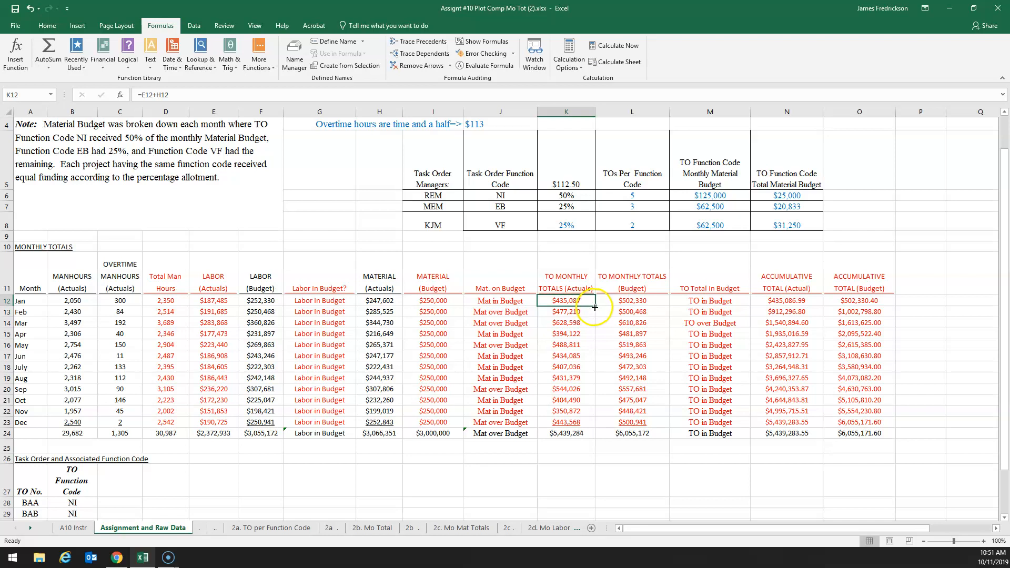
left_click_drag(595, 307, 592, 423)
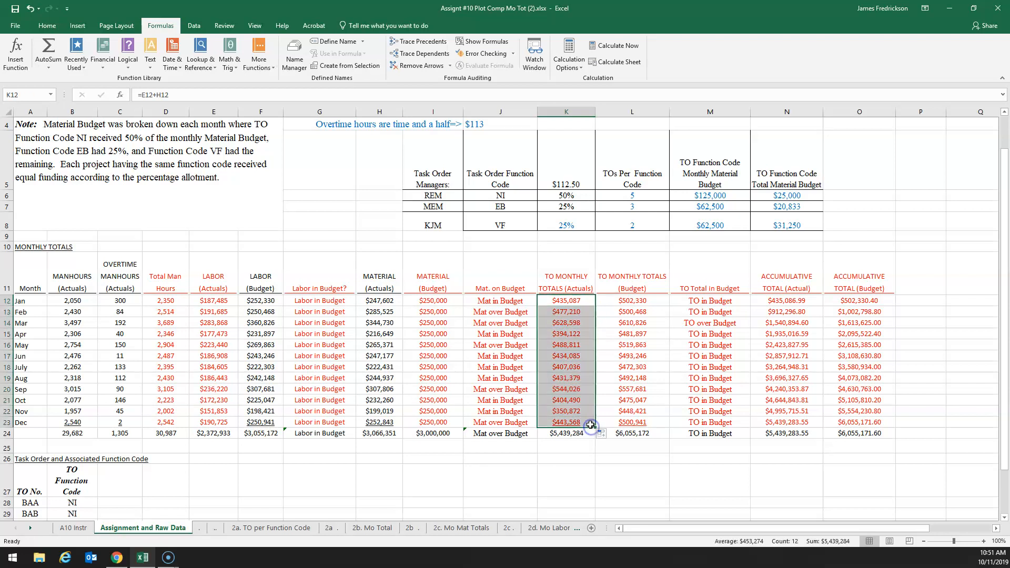
left_click(567, 376)
left_click(568, 334)
left_click(569, 375)
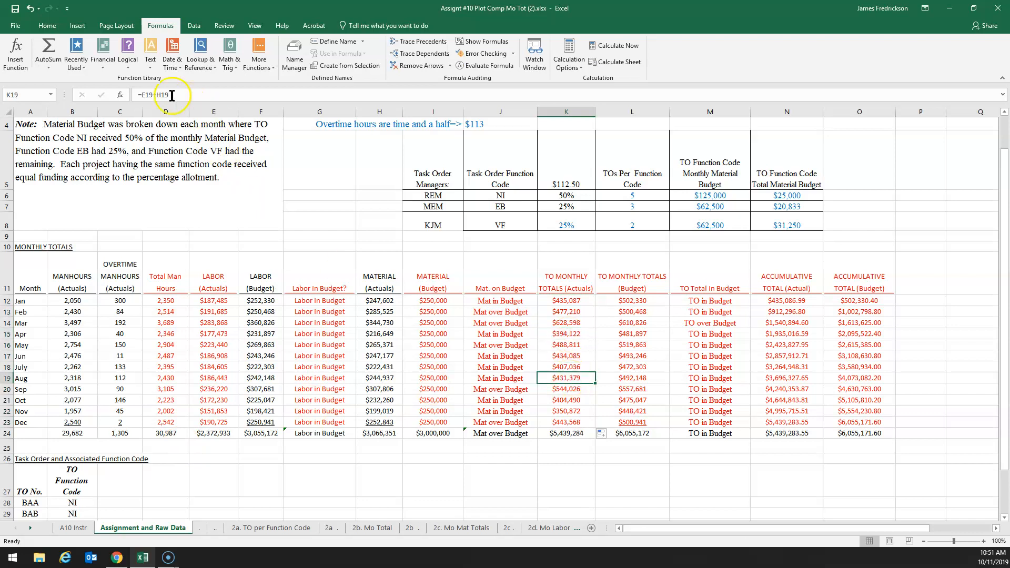
left_click(565, 412)
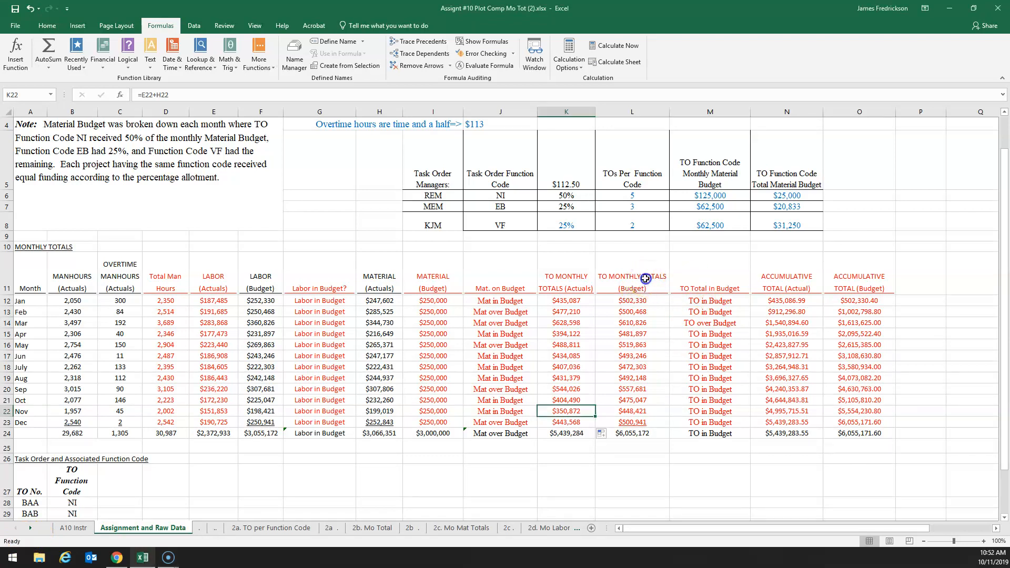
Examine the TO Monthly Totals (Budget) column (L12:L23) against January's Labor (Budget) and Material (Budget) cells
left_click(579, 281)
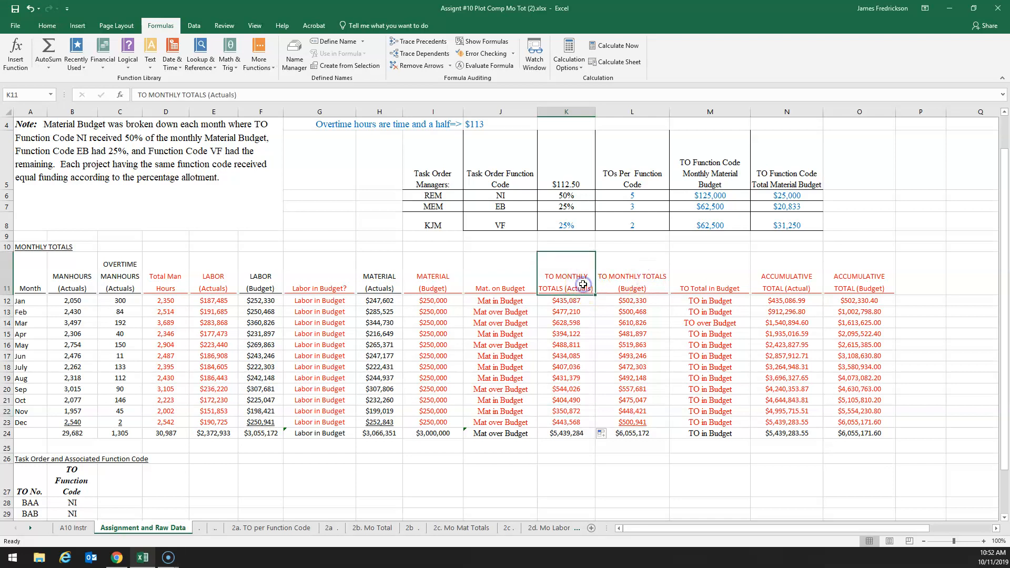
left_click(639, 285)
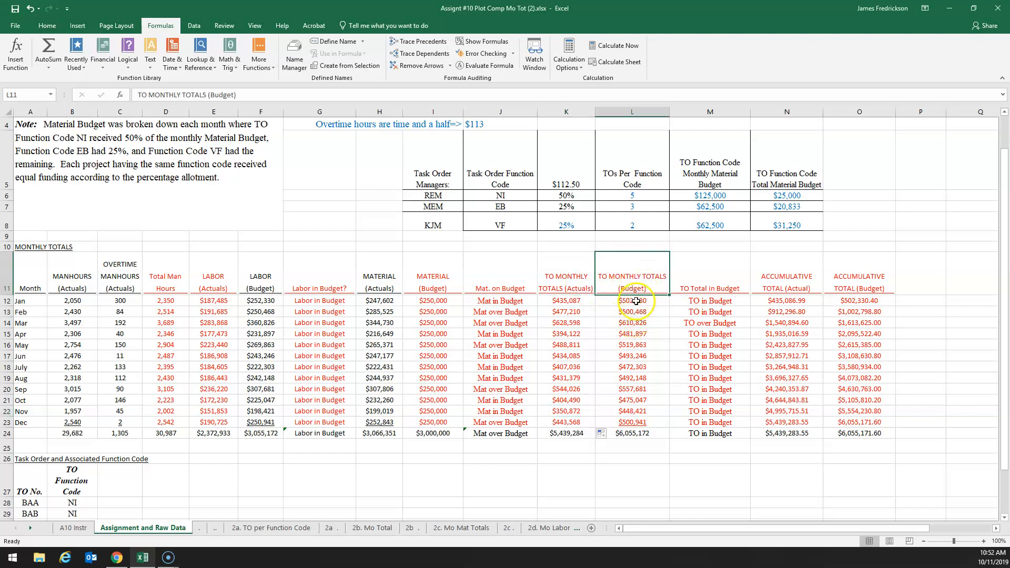
left_click(635, 304)
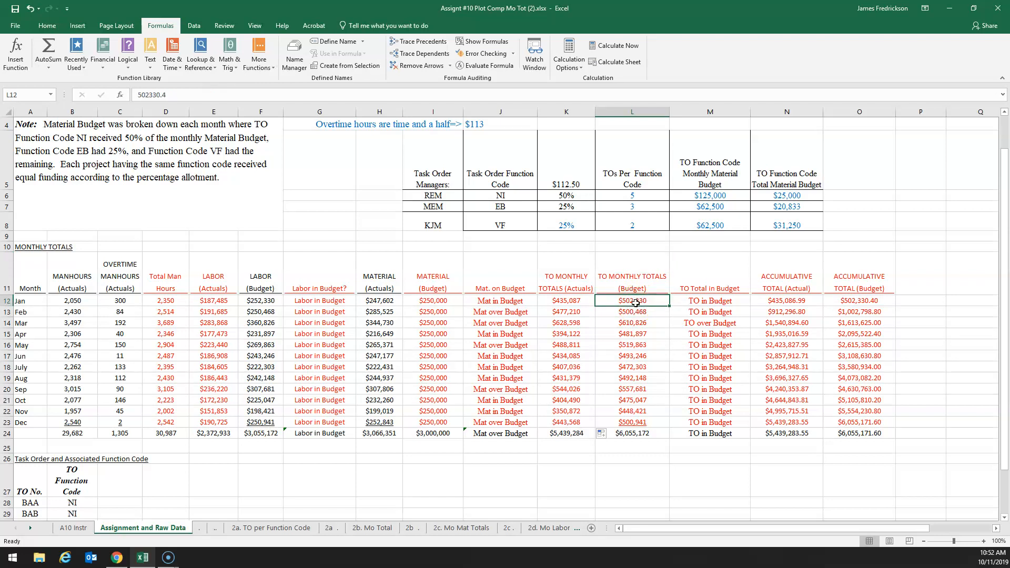
left_click(261, 303)
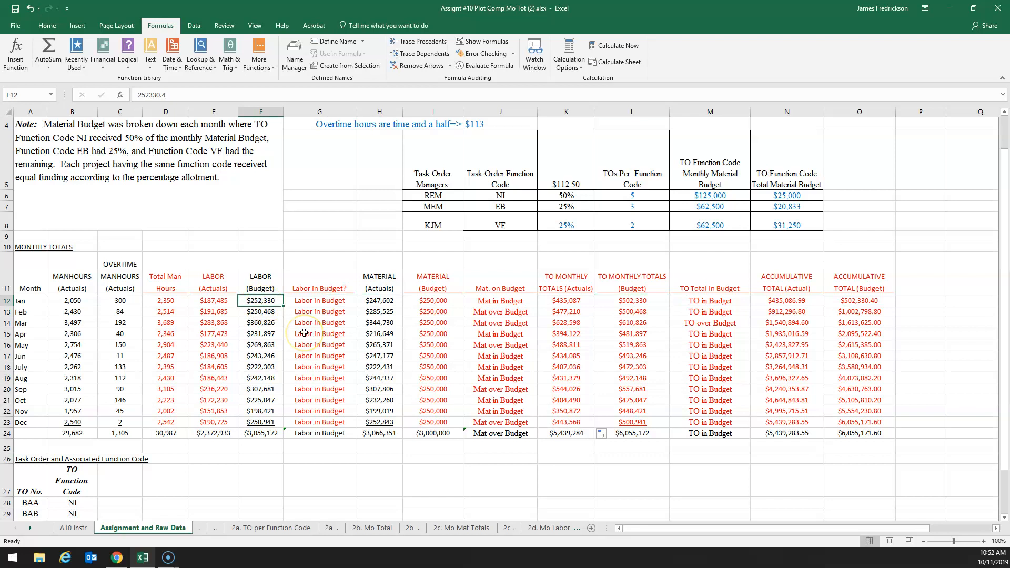
left_click(435, 301)
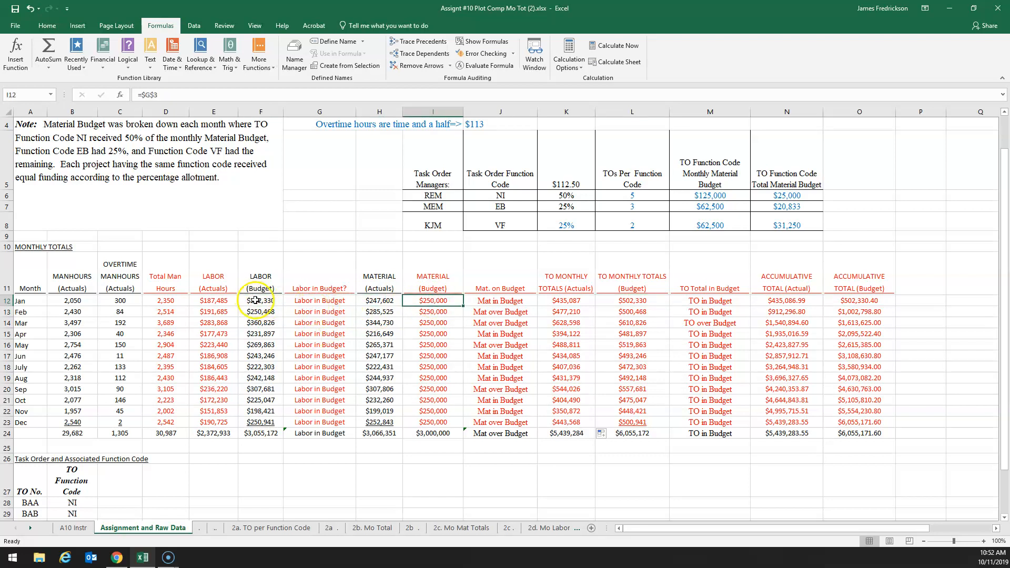
left_click(382, 300)
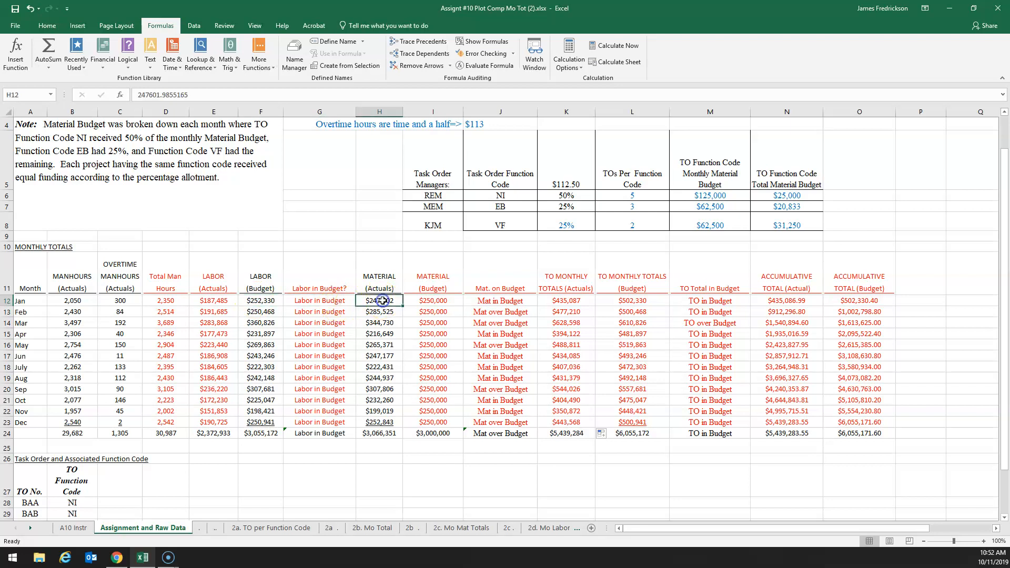
left_click(646, 301)
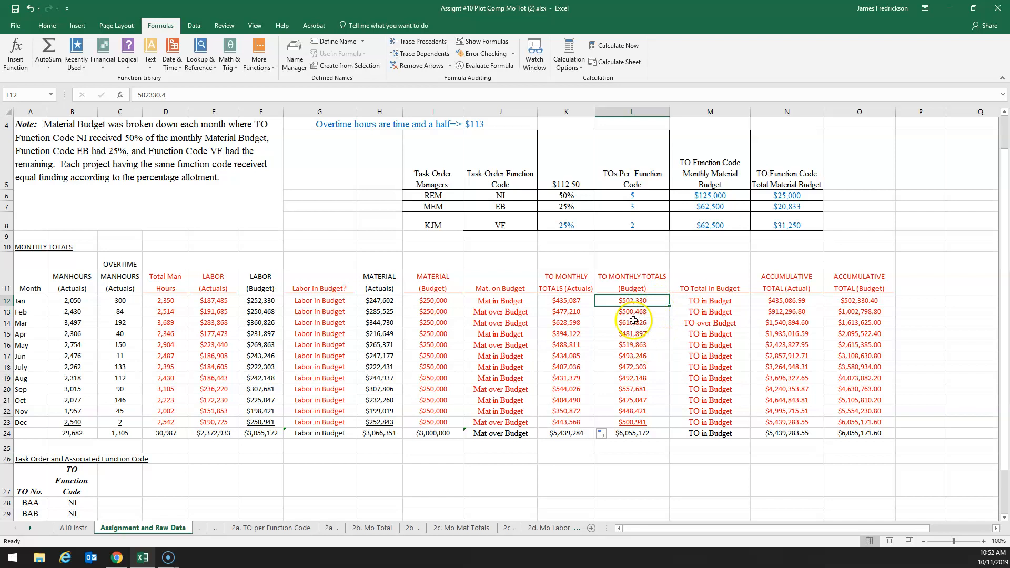
left_click_drag(630, 301, 628, 416)
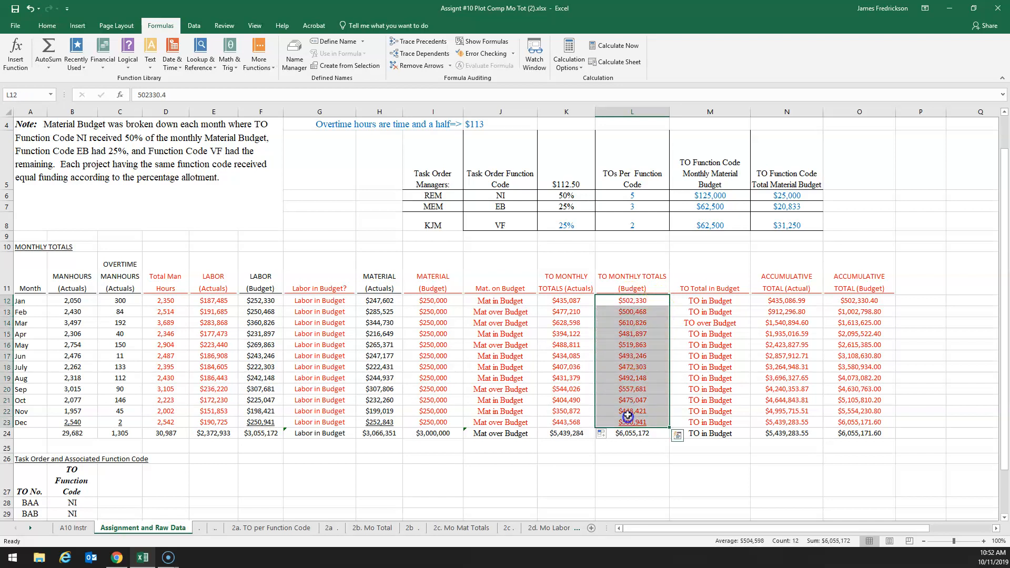
left_click(655, 356)
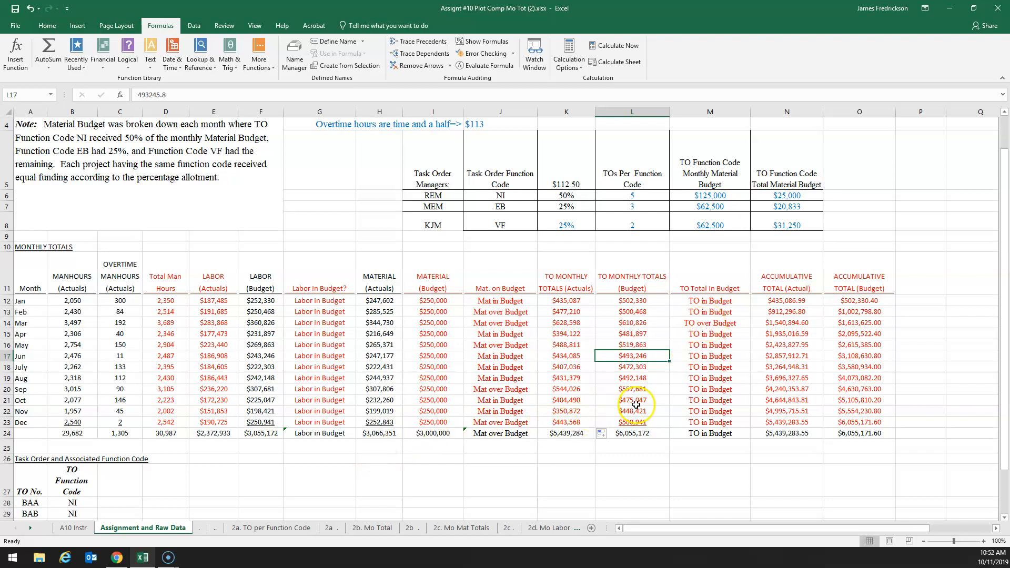
Compare January's TO Monthly Totals for actuals and budget, and review the TO Total in Budget entries that depend on them
left_click(566, 279)
left_click(613, 284)
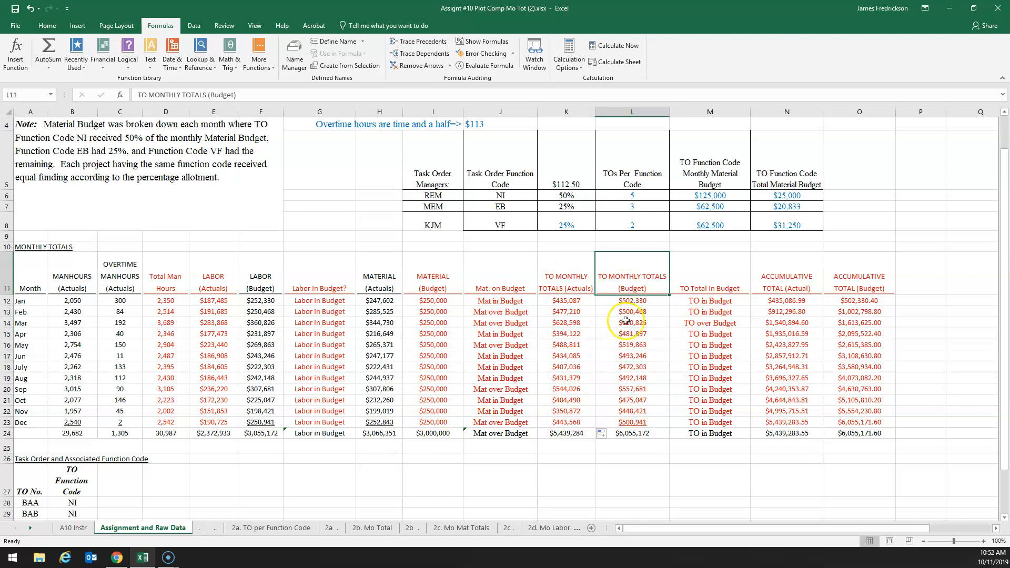
left_click(569, 303)
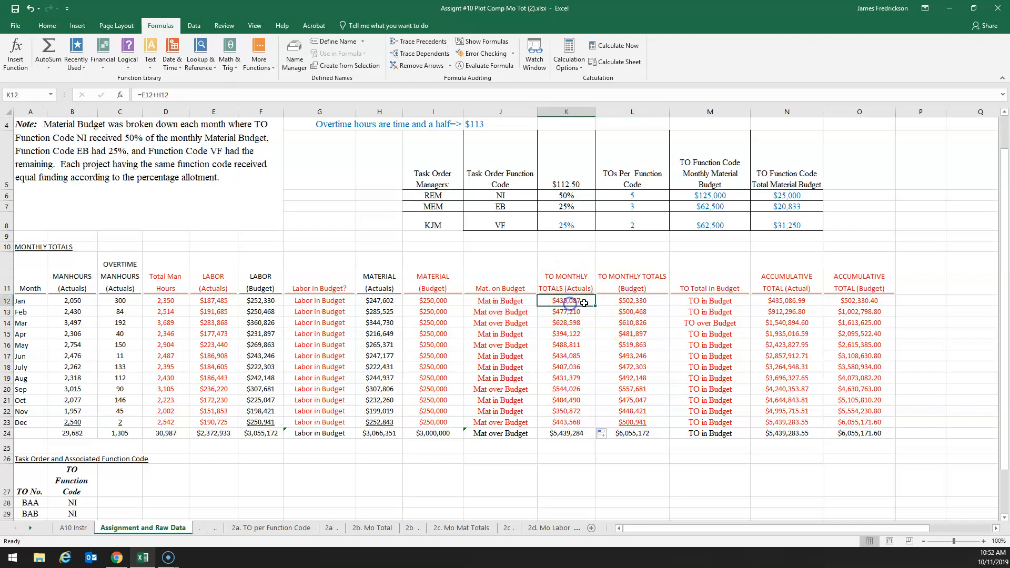
left_click(623, 303)
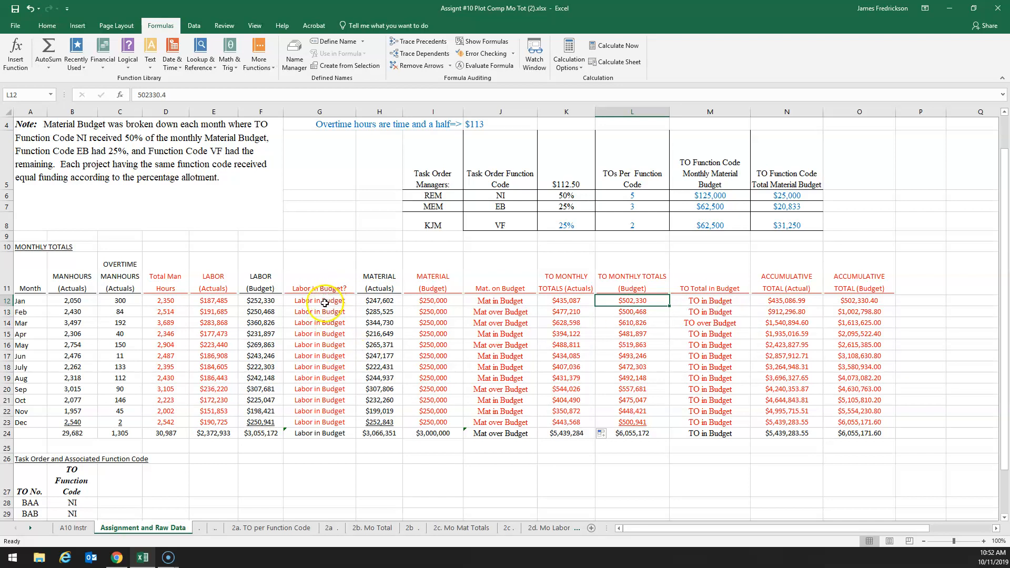
left_click(703, 302)
left_click_drag(703, 301, 708, 401)
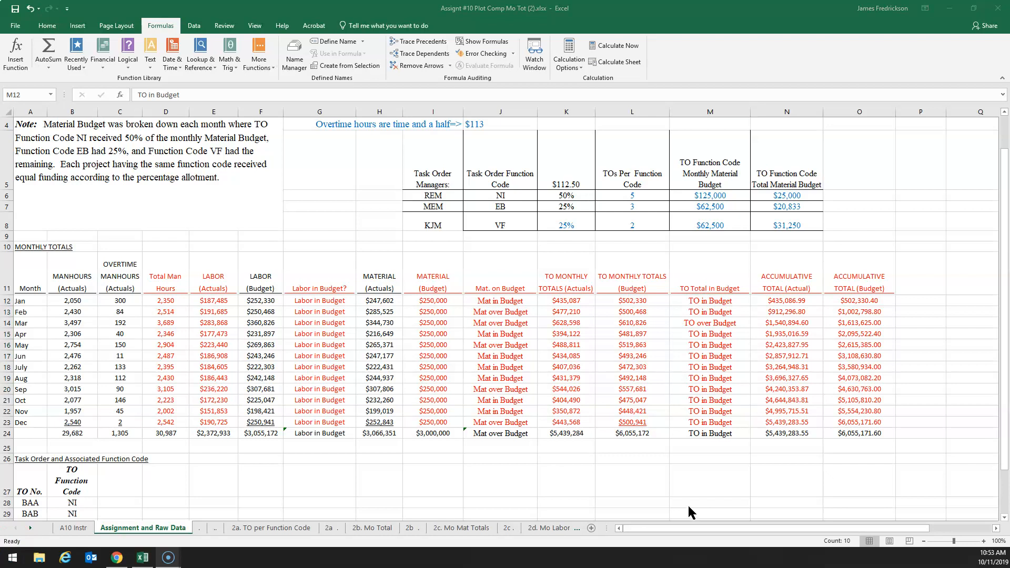
Enter =K12 in January's Accumulative Total (Actual) cell (N12) to reference that month's actual TO total
left_click(782, 282)
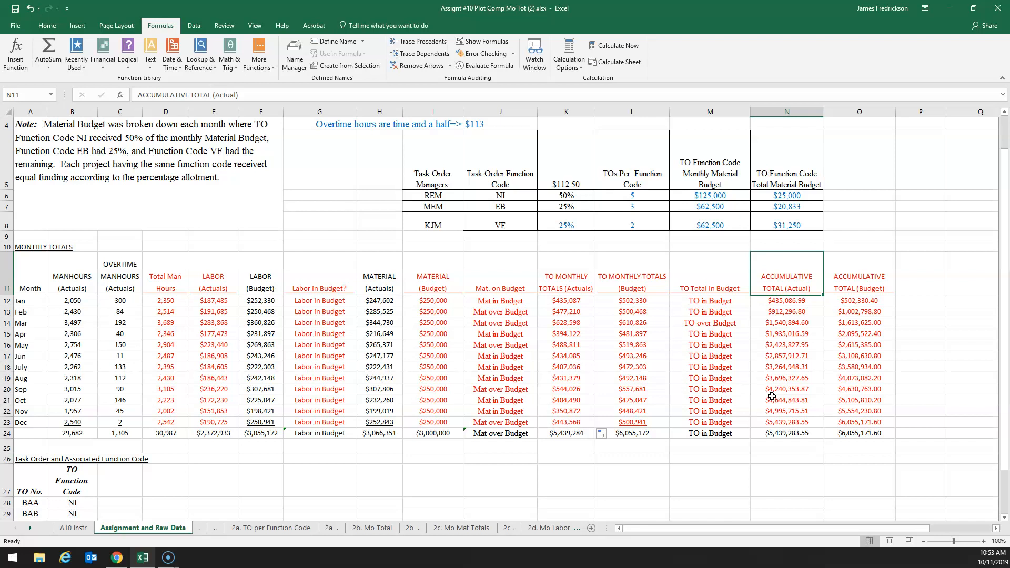
left_click(789, 302)
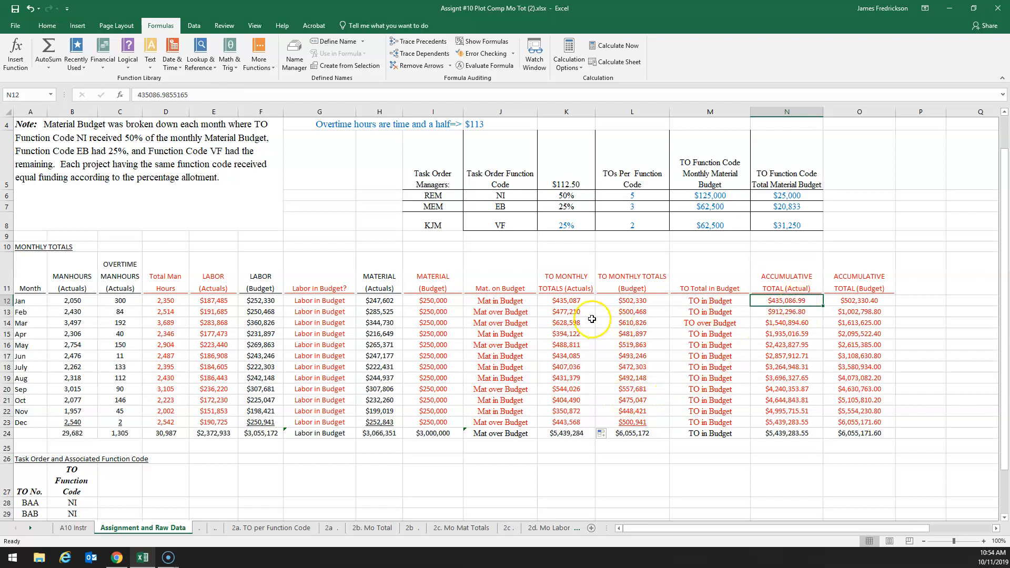
left_click(569, 304)
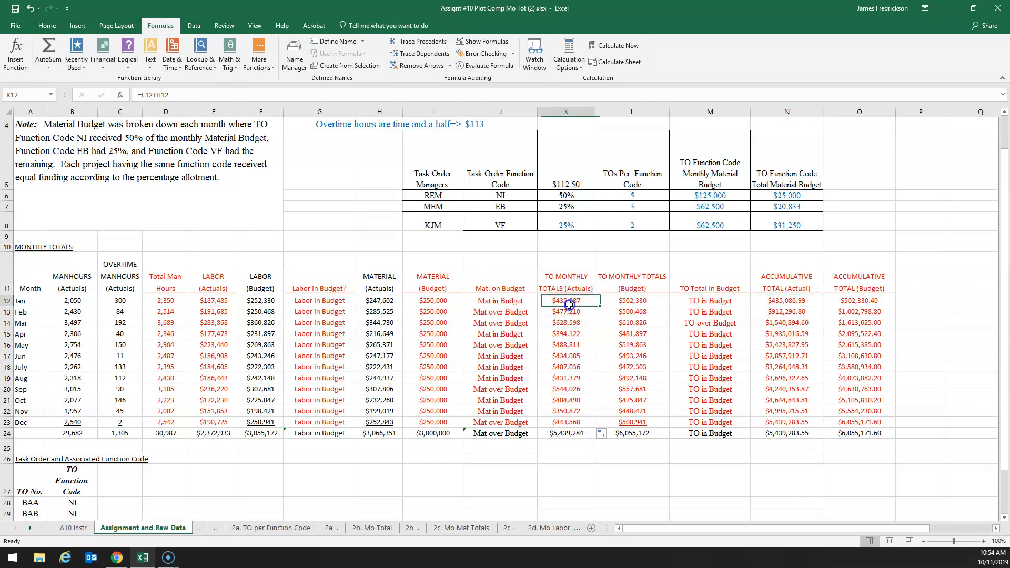
left_click(792, 300)
type("=")
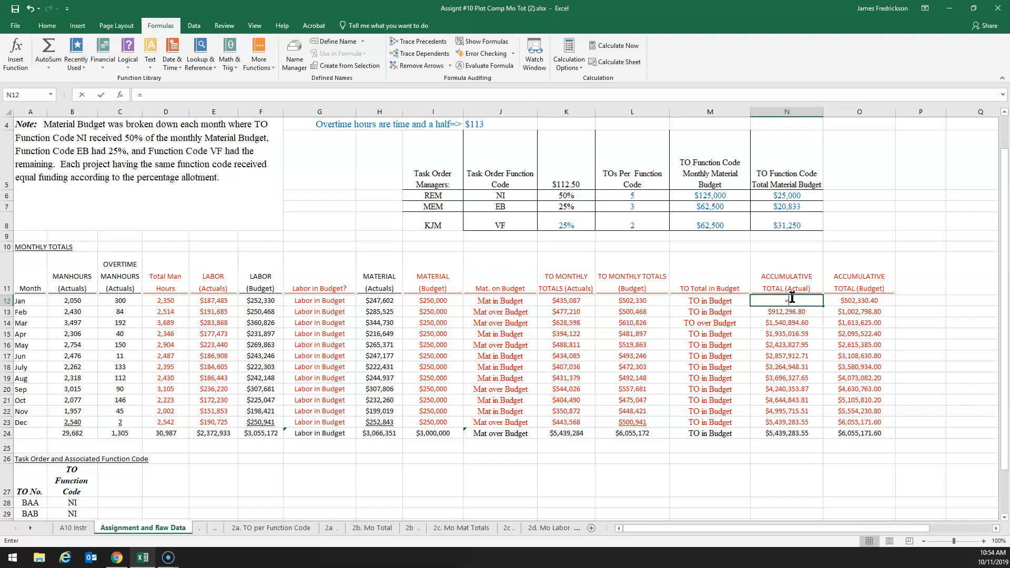
left_click(575, 300)
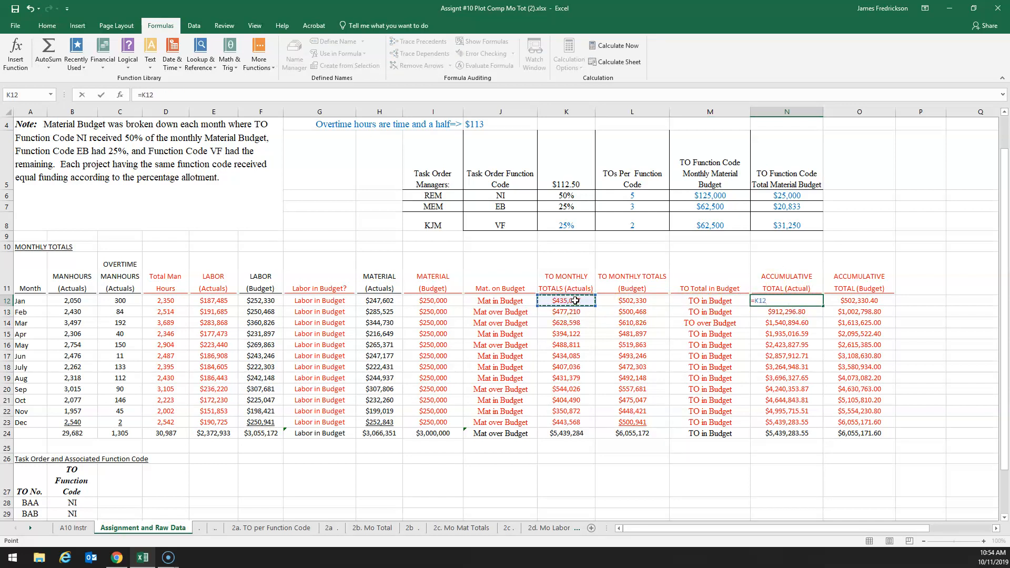
key("Return")
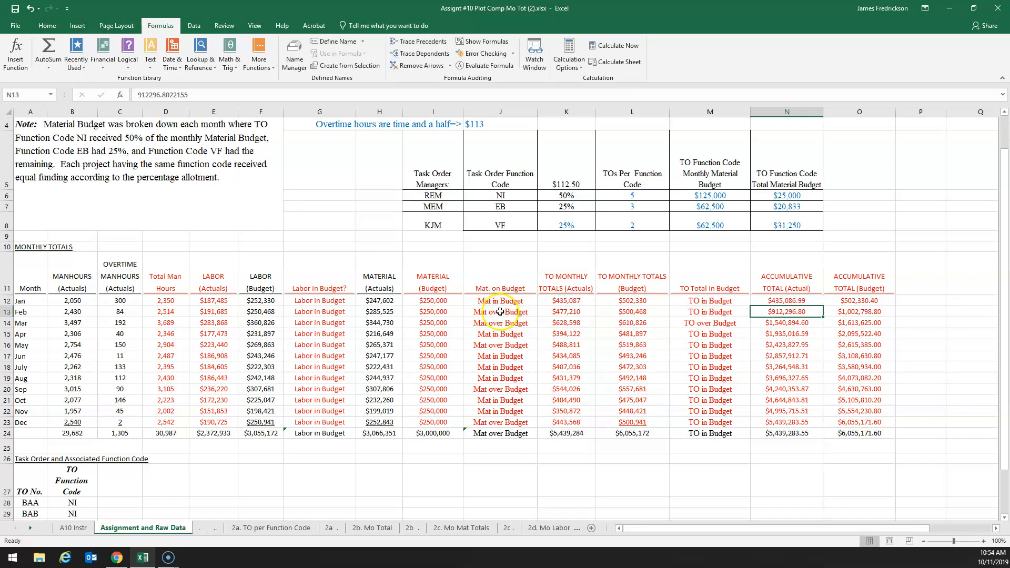
left_click(786, 302)
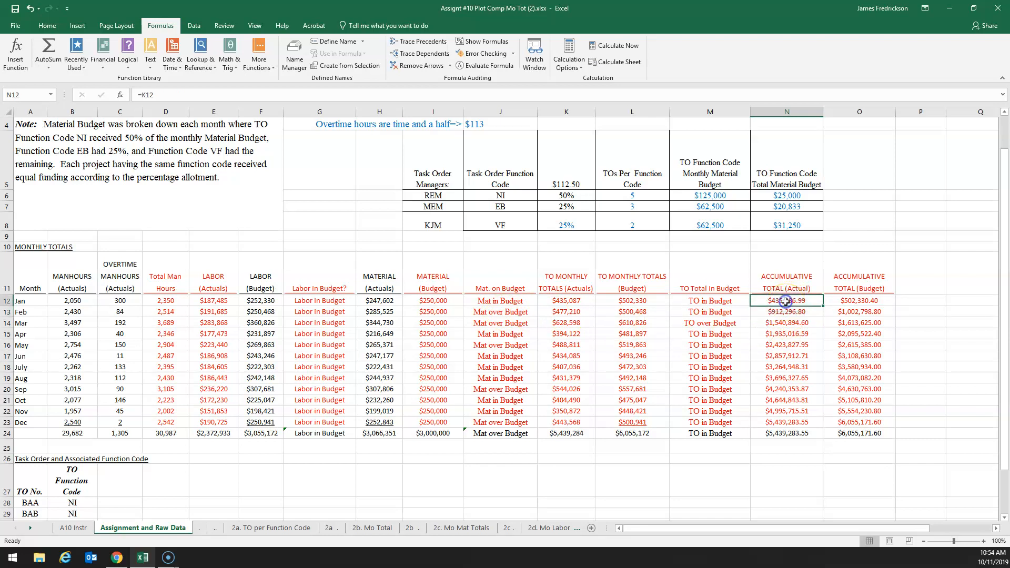
Enter =N12+K13 in February's Accumulative Total (Actual) cell (N13) to add that month's actual TO total to January's accumulated total
left_click(567, 314)
left_click(786, 312)
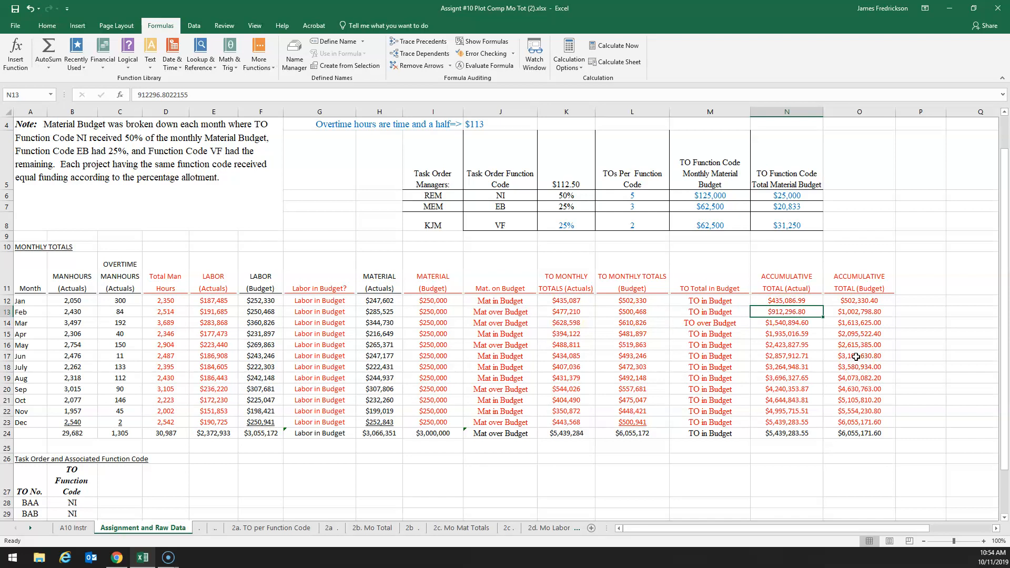
type("=")
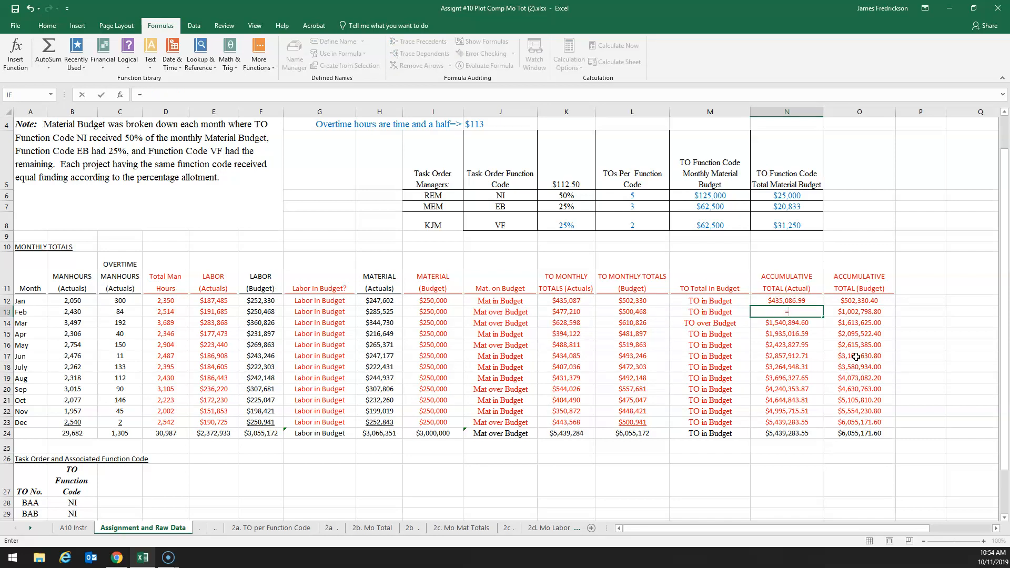
left_click(788, 301)
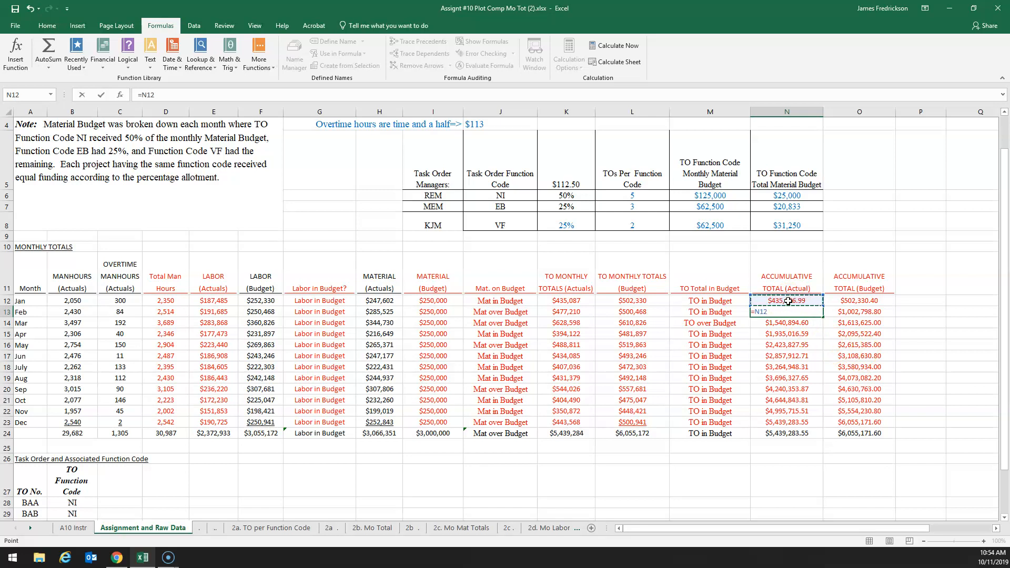
type("+")
left_click(572, 312)
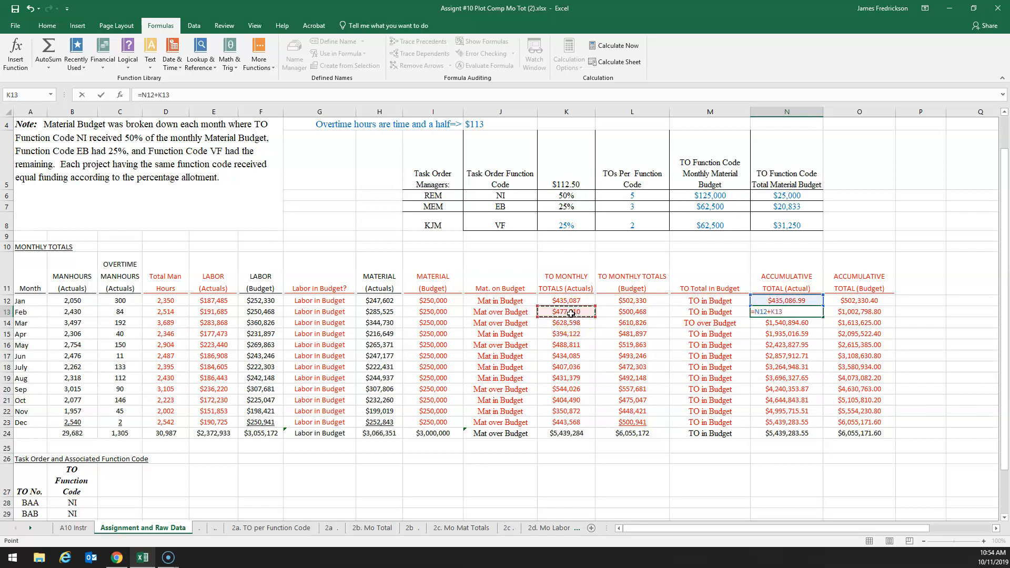
key("Return")
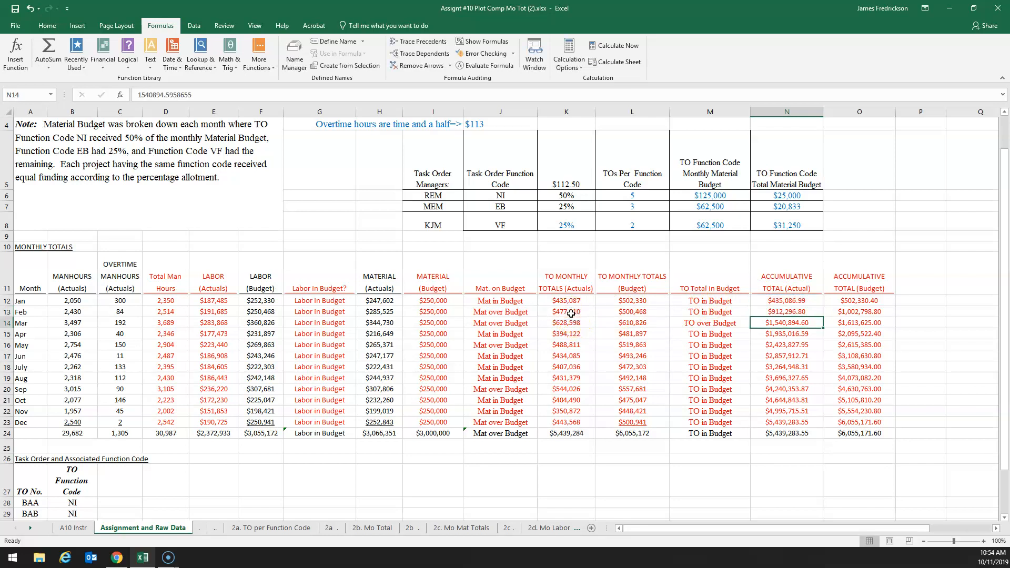
Fill February's Accumulative Total (Actual) formula down to December (N13:N23) and check the copied formulas in several later months
left_click(788, 312)
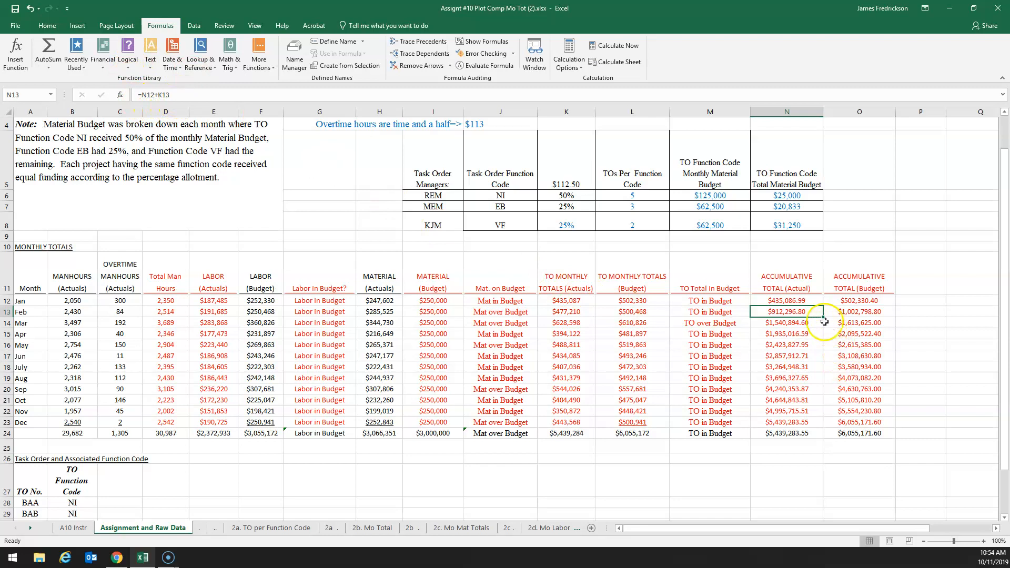
left_click_drag(823, 318, 809, 424)
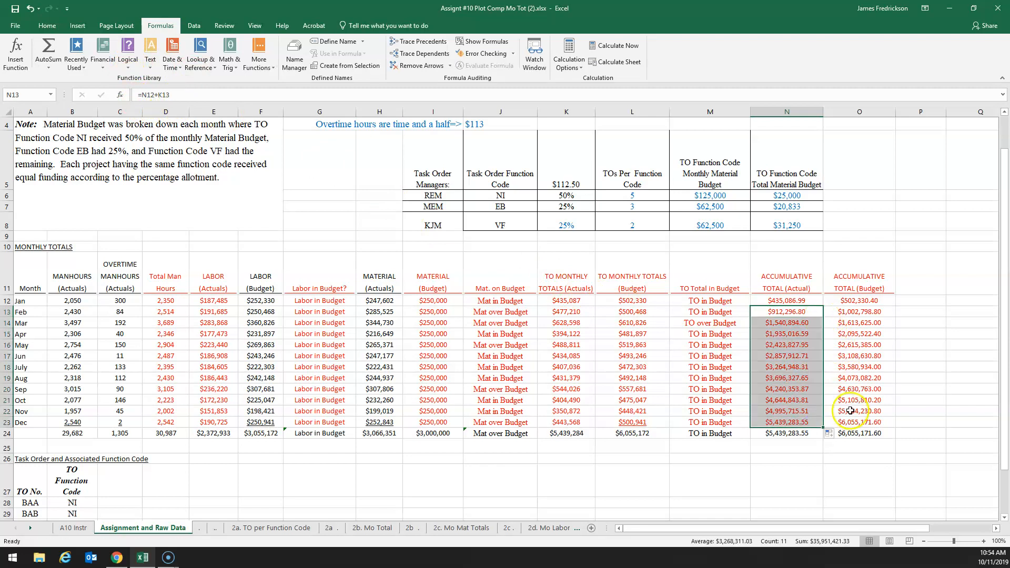
left_click(802, 408)
left_click(794, 390)
left_click(787, 411)
left_click(783, 421)
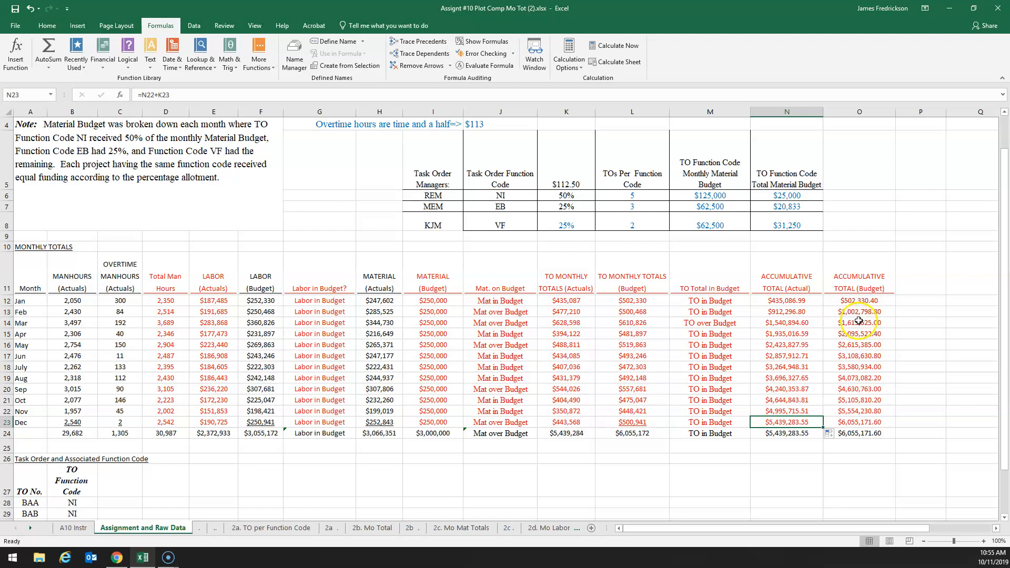
Examine January's and February's Accumulative Total (Budget) cells (O12:O13) against the TO Monthly Totals (Budget) cells (L12:L13) they build on
left_click(862, 301)
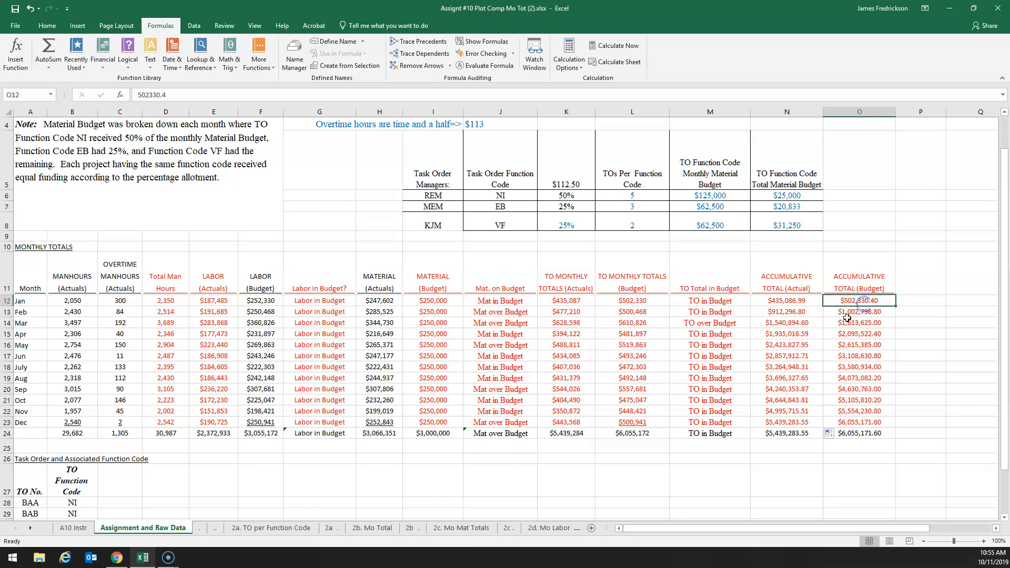
left_click(631, 301)
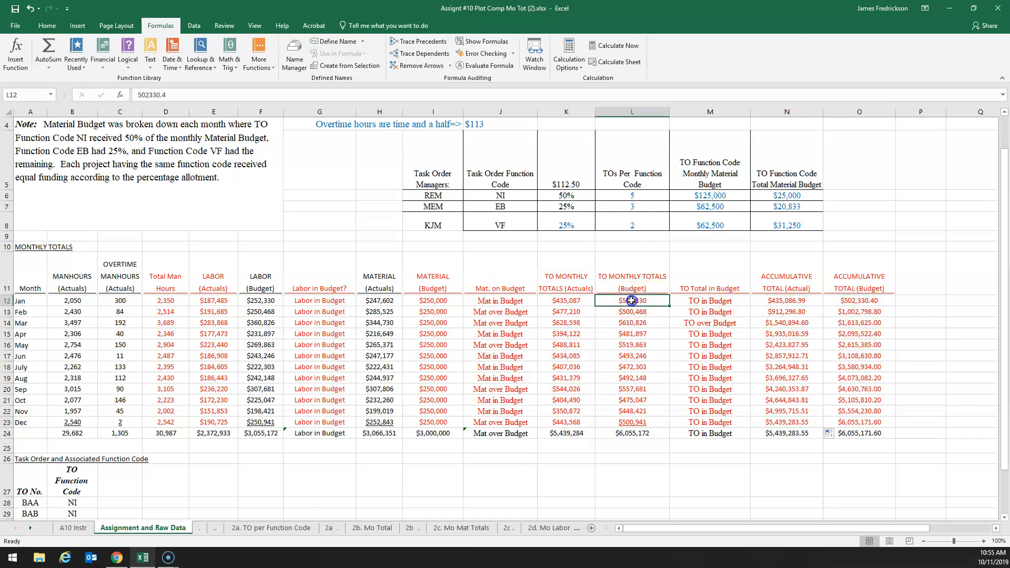
left_click(864, 301)
left_click(853, 314)
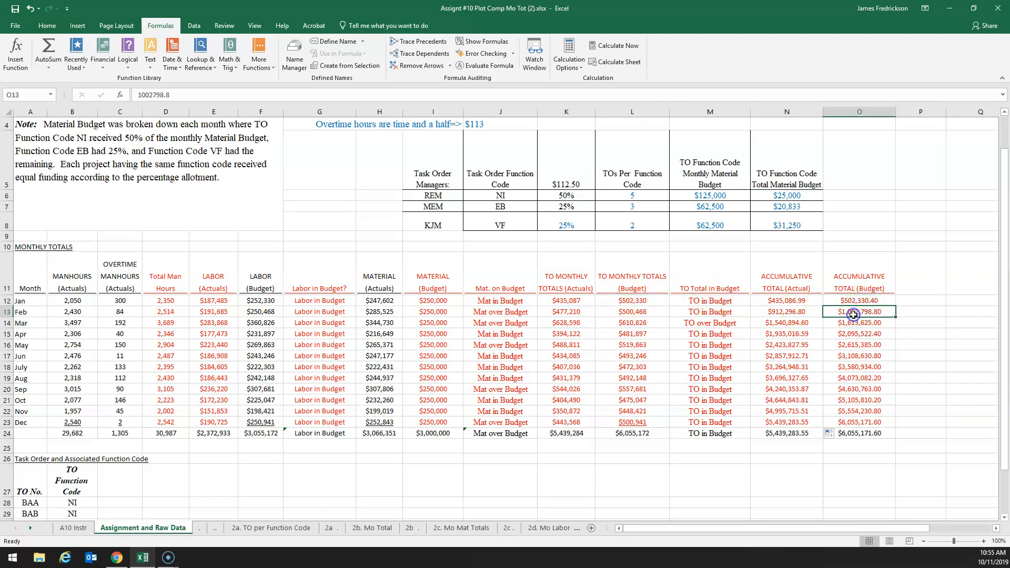
left_click(859, 301)
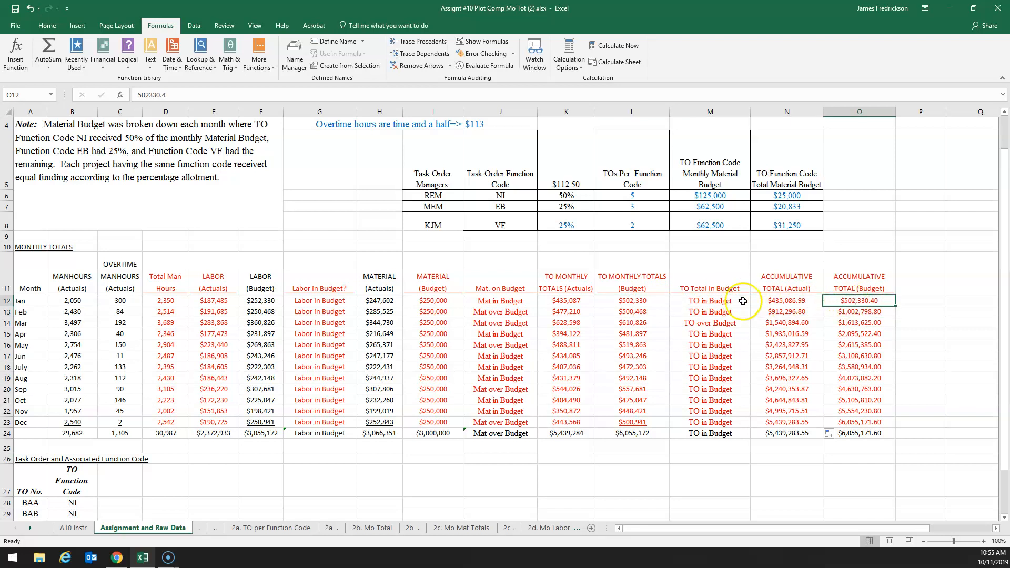
left_click(622, 314)
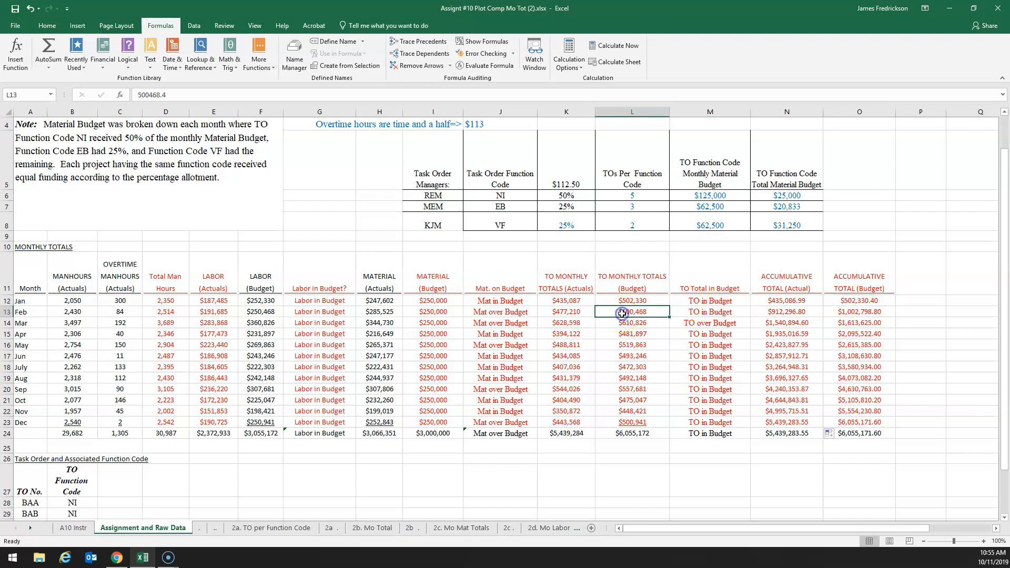
left_click(866, 314)
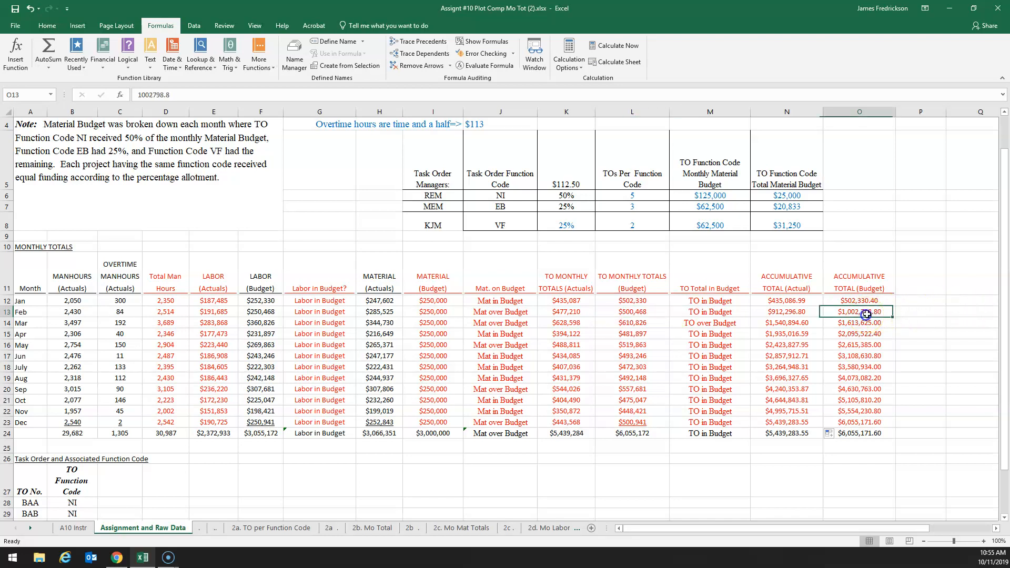